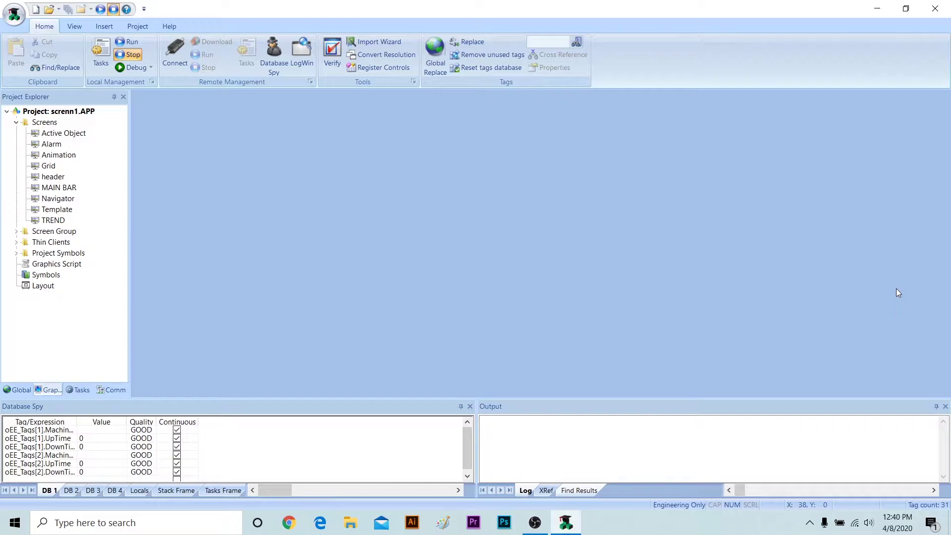
Open the Template screen and save it as a new screen named Symbol.
double_click(75, 209)
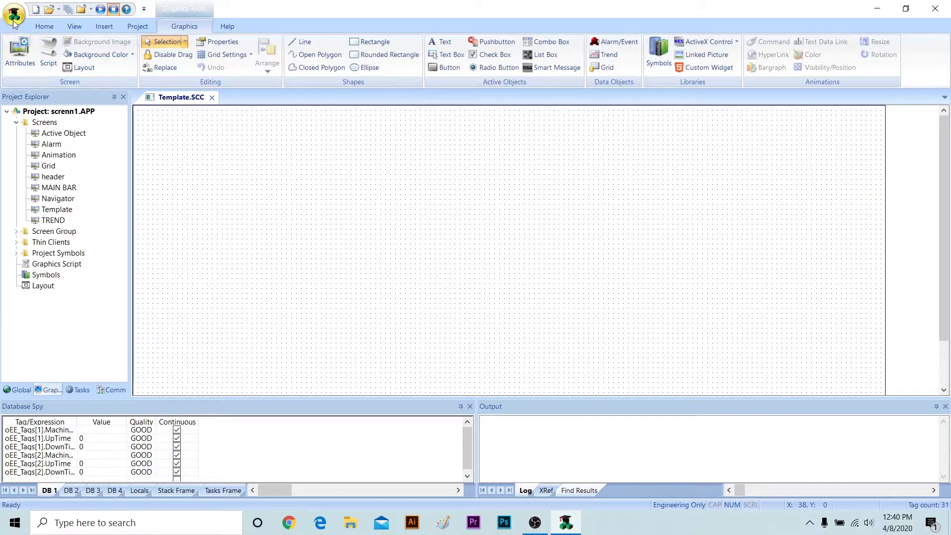
left_click(13, 14)
left_click(39, 120)
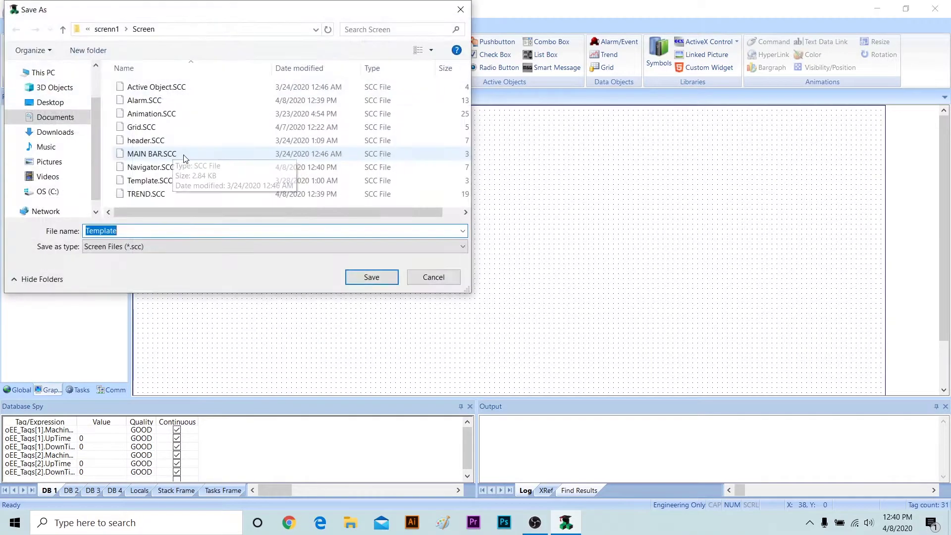
type("Symbol")
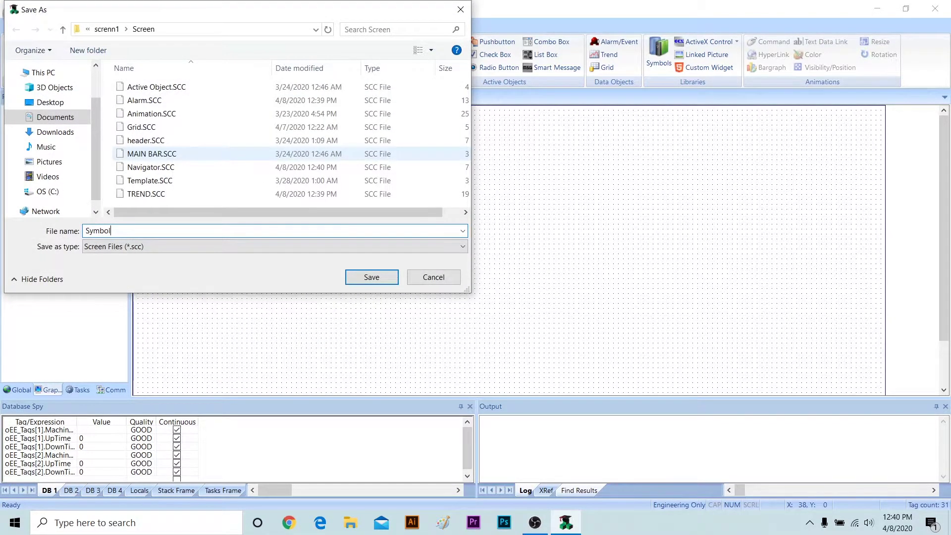
key("Return")
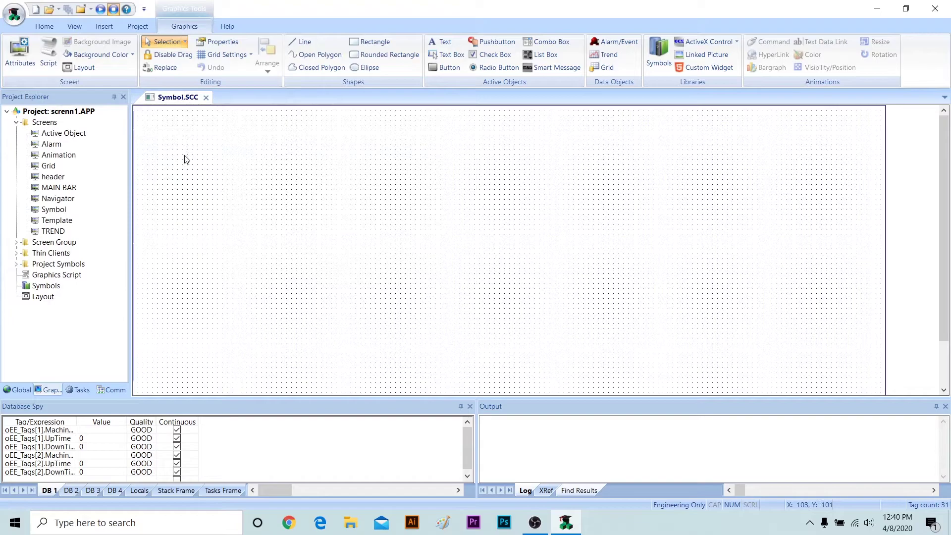
Set the Symbol screen's background fill to light blue.
right_click(224, 186)
left_click(246, 305)
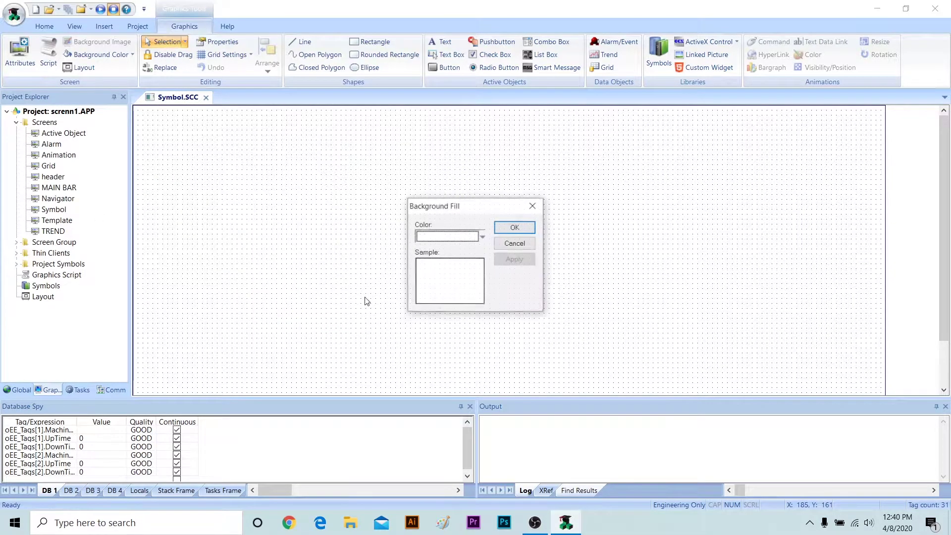
left_click(482, 237)
left_click(465, 286)
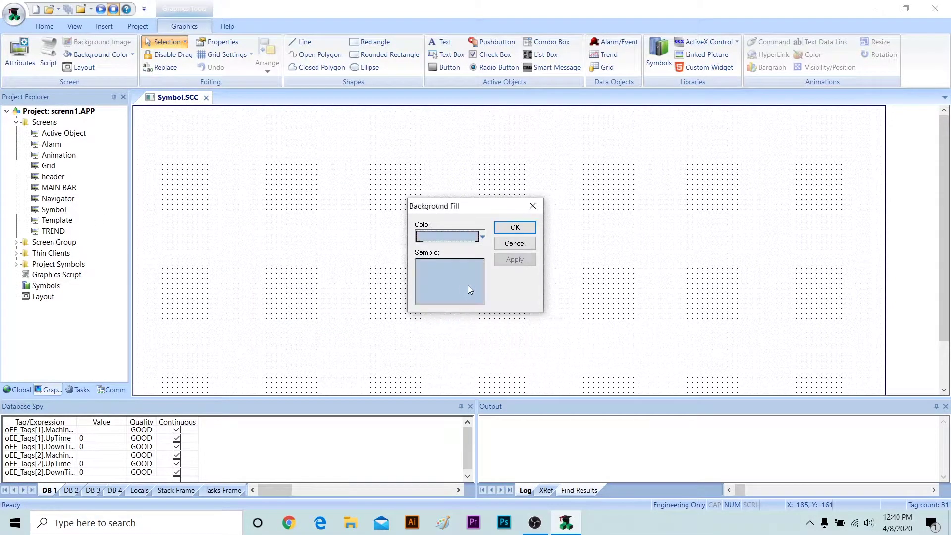
left_click(514, 228)
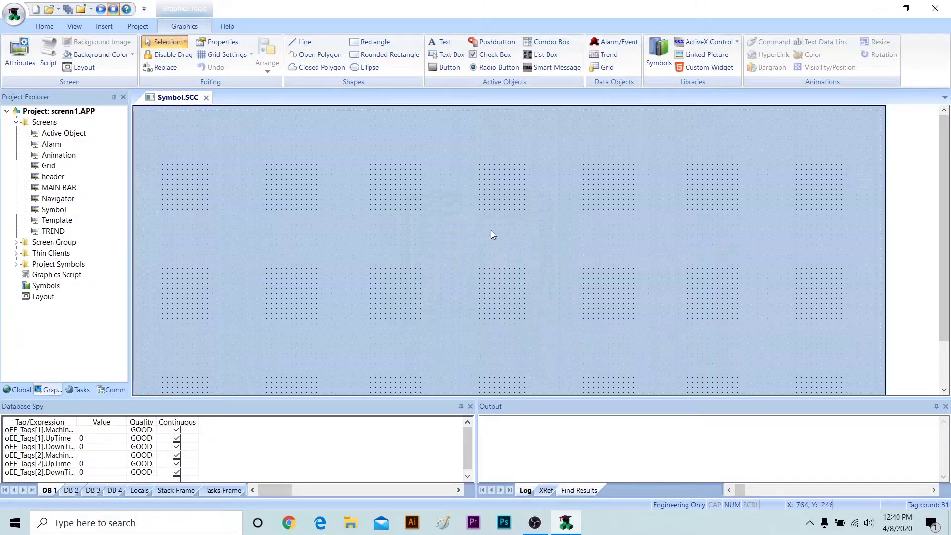
Open the Navigator screen and place a copy of the Alarm button directly below the original.
double_click(68, 200)
left_click(198, 307)
left_click_drag(198, 307, 200, 364)
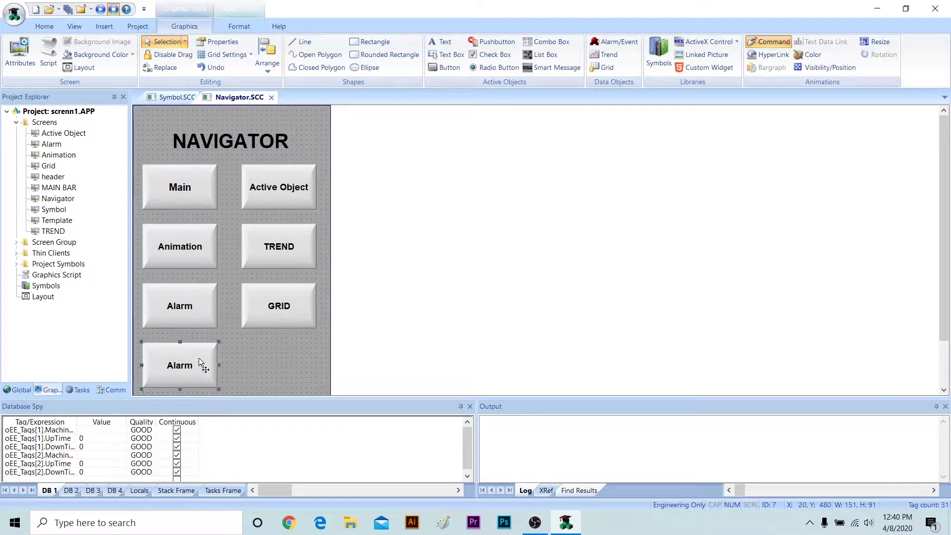
left_click(198, 358)
Set the copied button's Open Screen command to the Symbol.SCC screen.
double_click(188, 353)
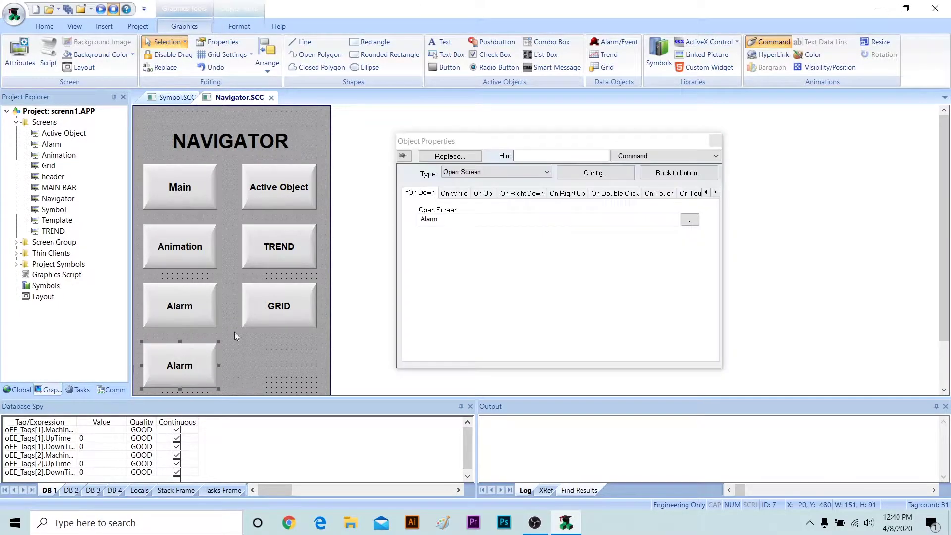
left_click(687, 219)
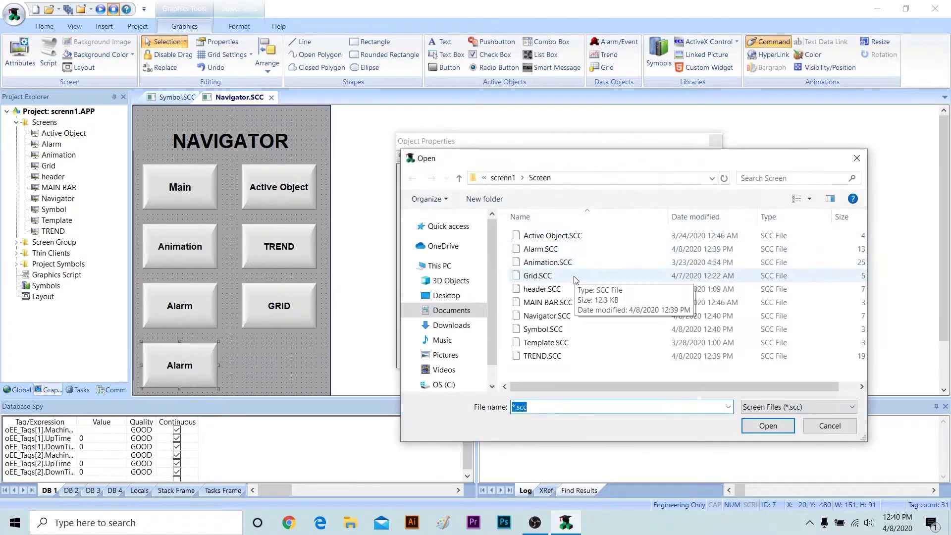
left_click(554, 330)
double_click(554, 331)
Change the copied button's caption to Symbol, then close the Navigator screen and save its changes.
left_click(699, 158)
left_click(693, 167)
key("ctrl+a")
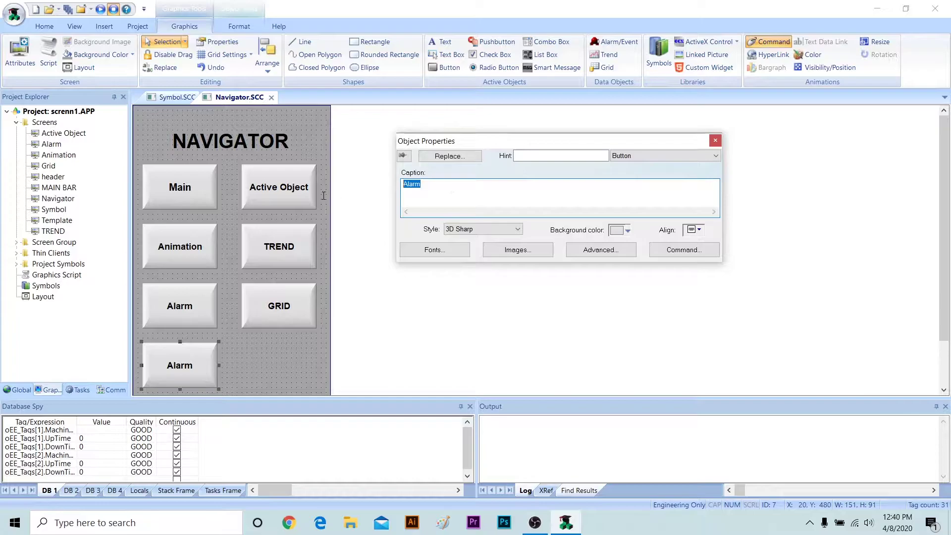
type("Symbol")
key("Escape")
left_click(271, 98)
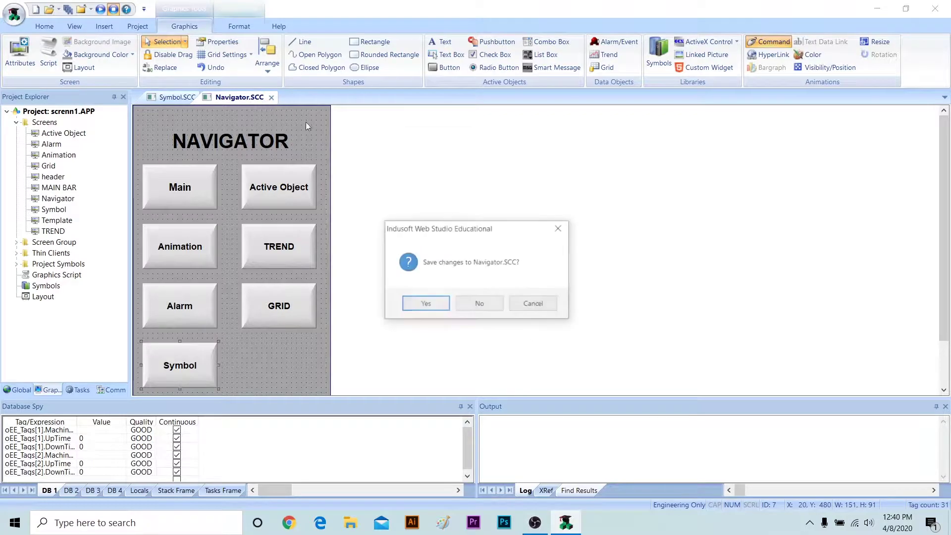
left_click(440, 303)
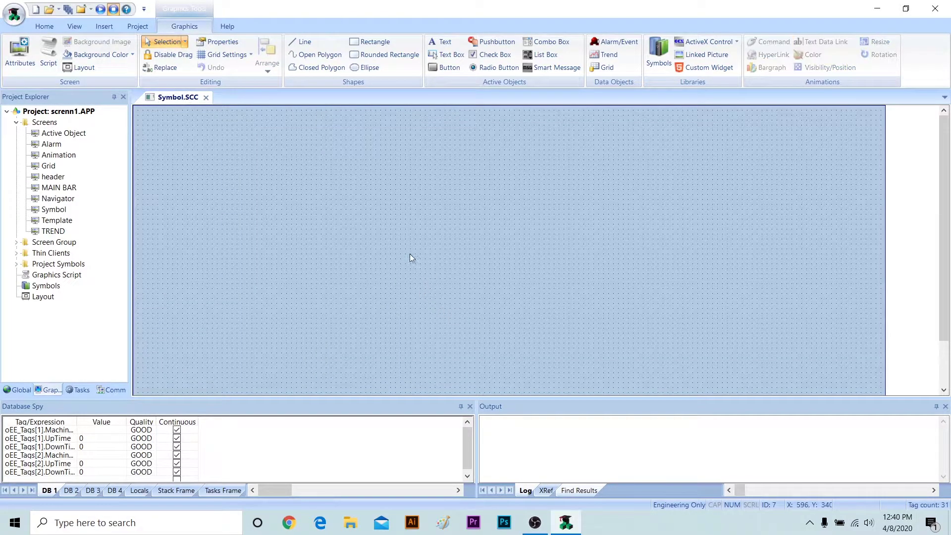
Browse the system symbol categories and place slider02 from the Sliders category on the Symbol screen.
left_click(658, 52)
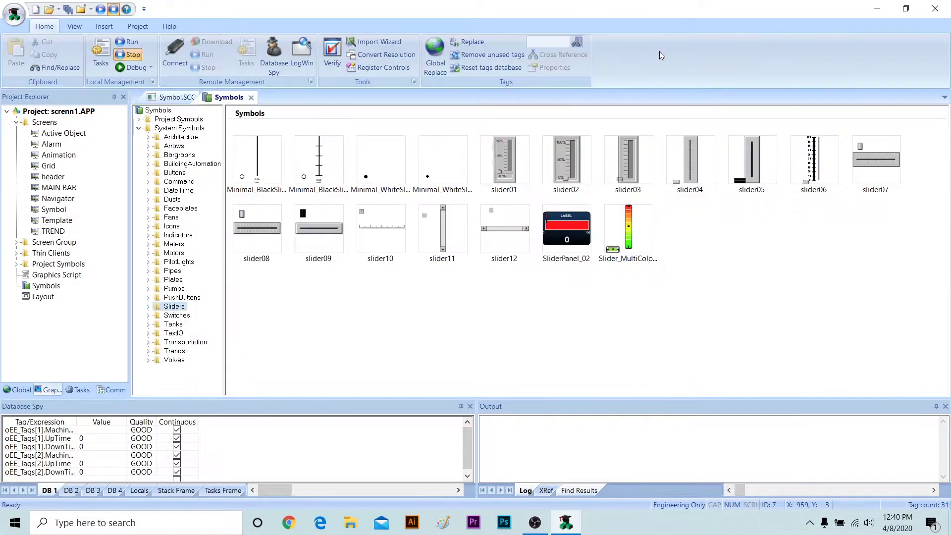
left_click(180, 138)
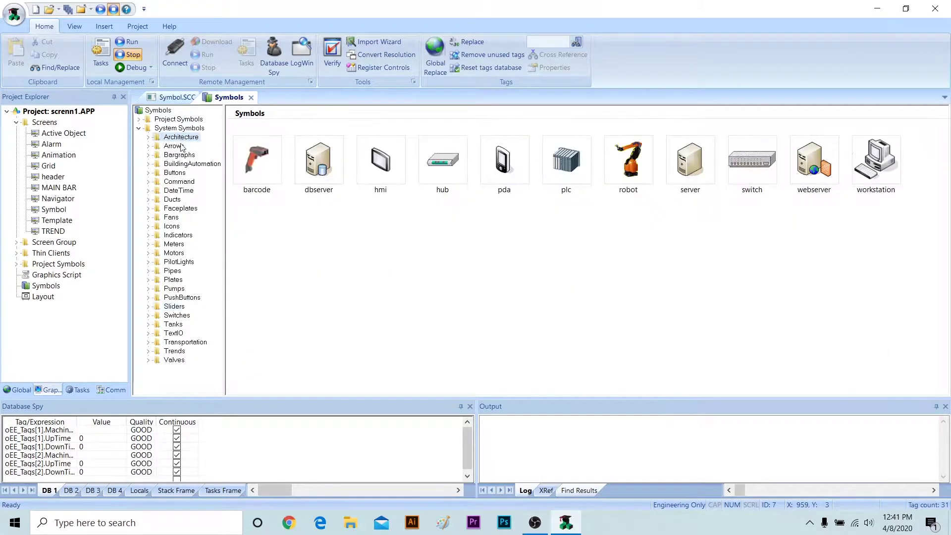
left_click(181, 145)
left_click(184, 155)
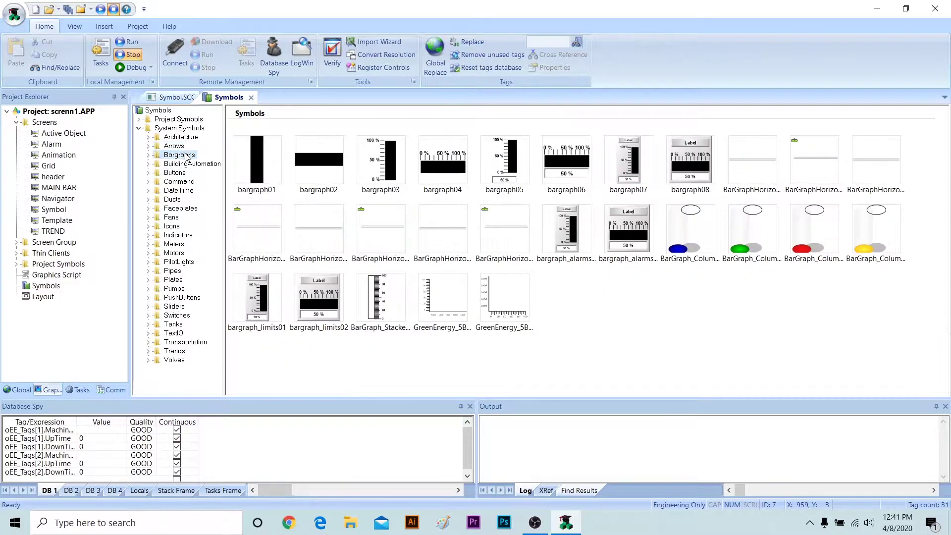
left_click(188, 163)
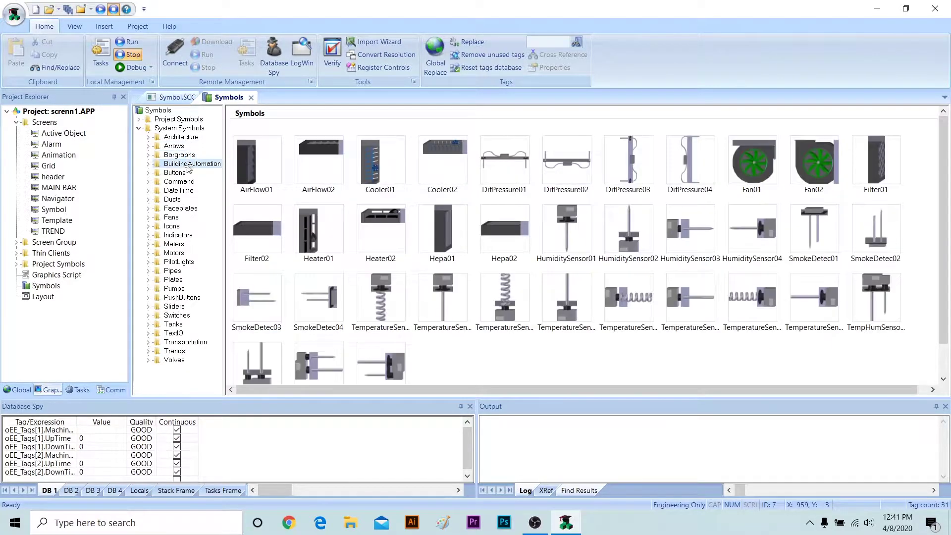
left_click(182, 199)
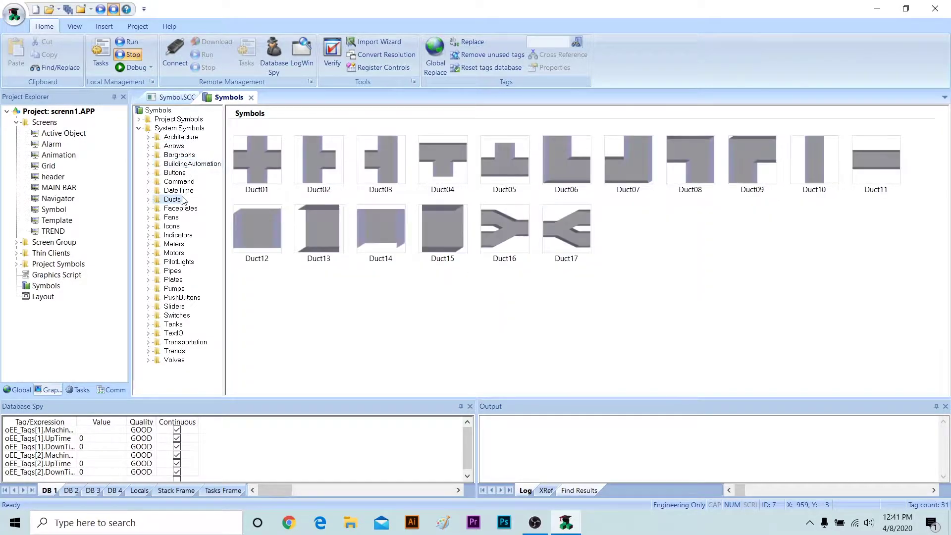
left_click(174, 307)
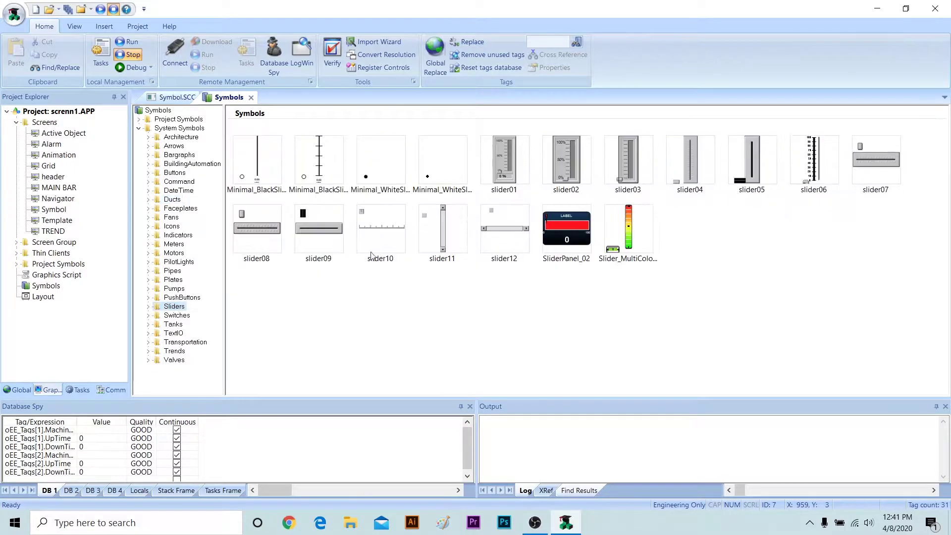
double_click(572, 165)
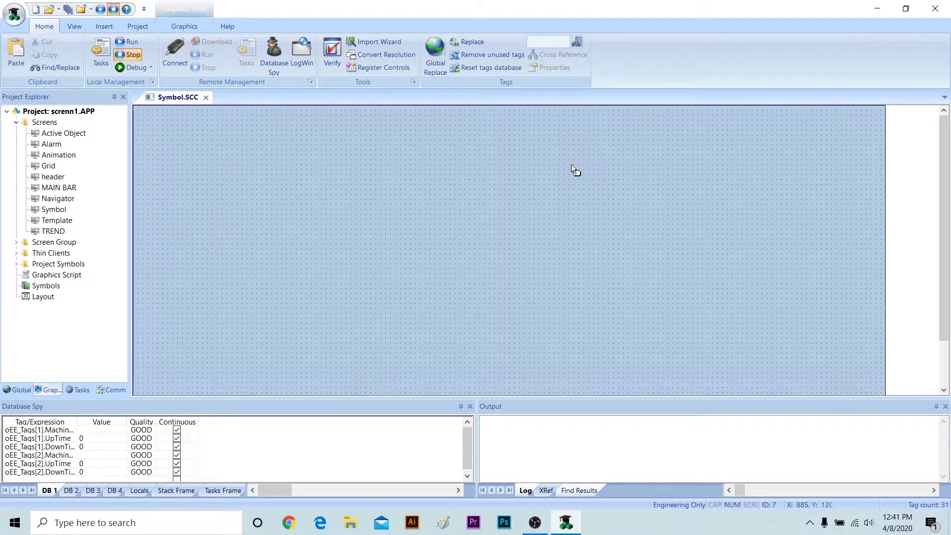
left_click(325, 198)
left_click(348, 207)
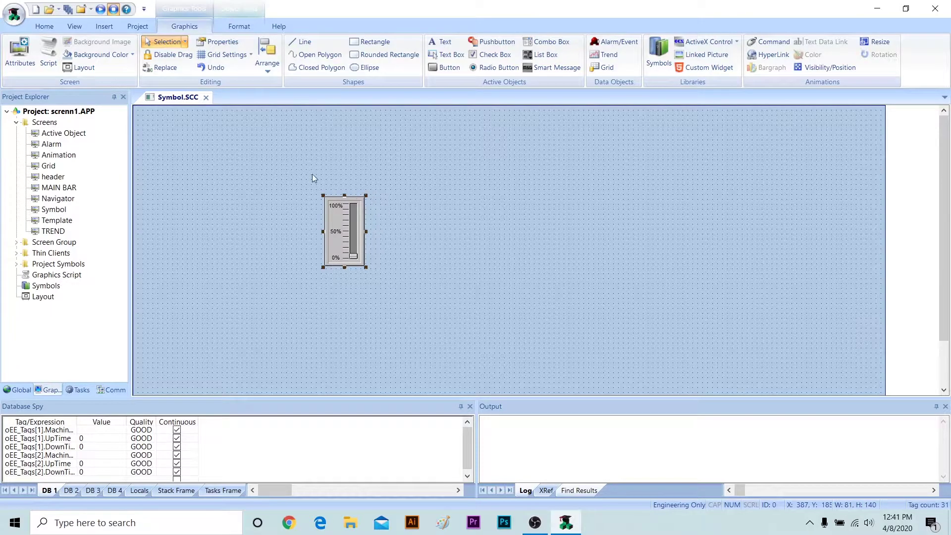
Turn off Use linked size for the slider and enlarge it from its upper corner.
left_click(366, 195)
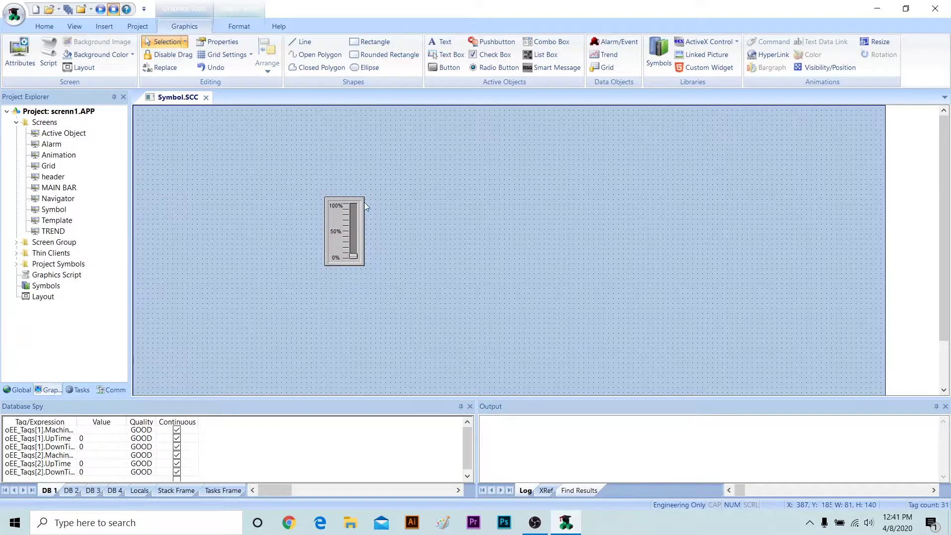
left_click(357, 210)
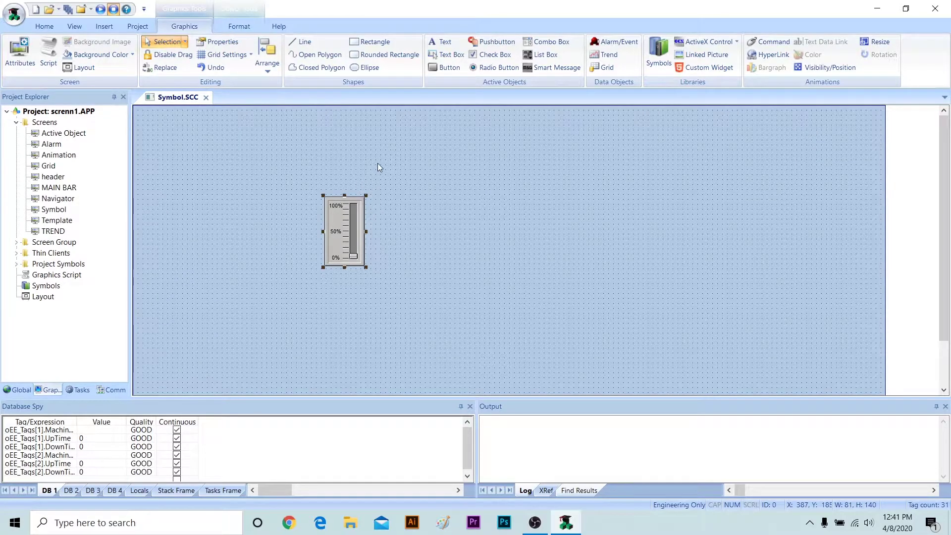
double_click(338, 214)
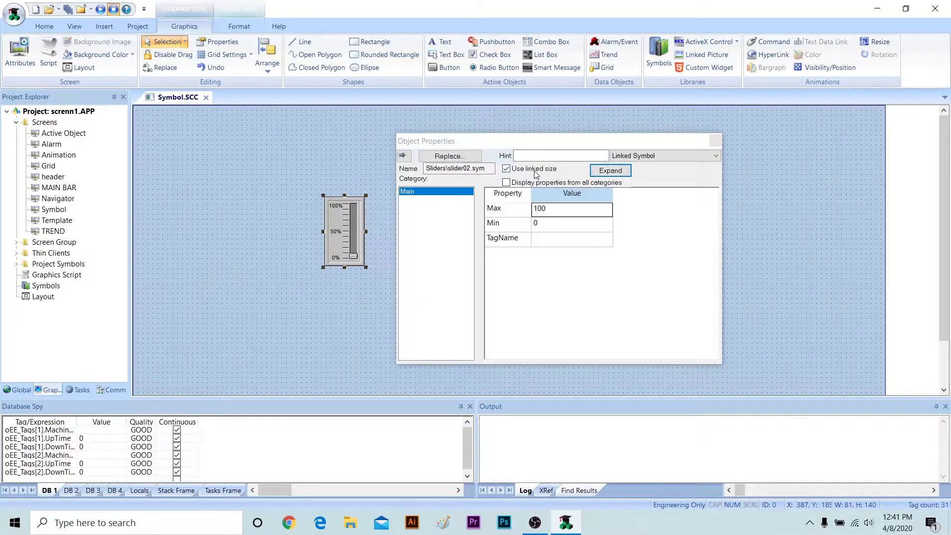
left_click(506, 169)
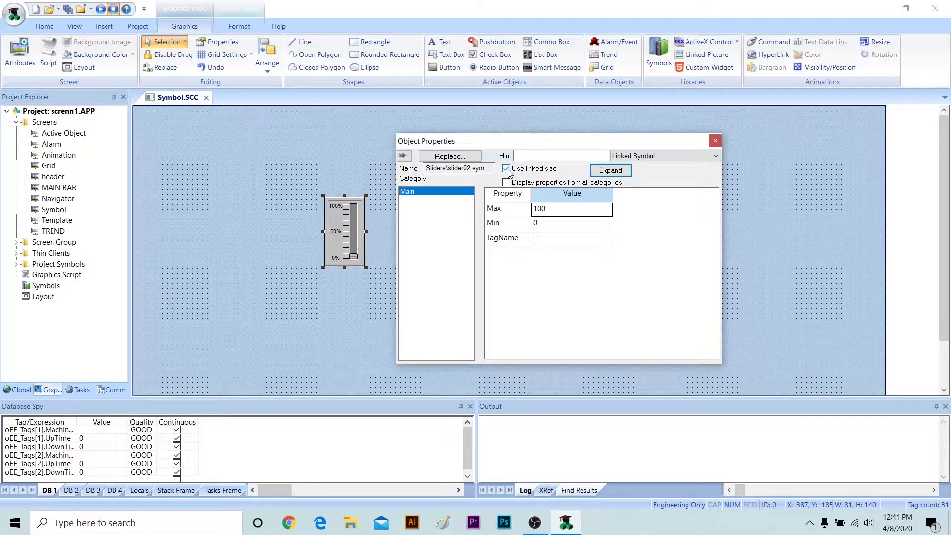
left_click(714, 142)
left_click_drag(367, 195, 386, 174)
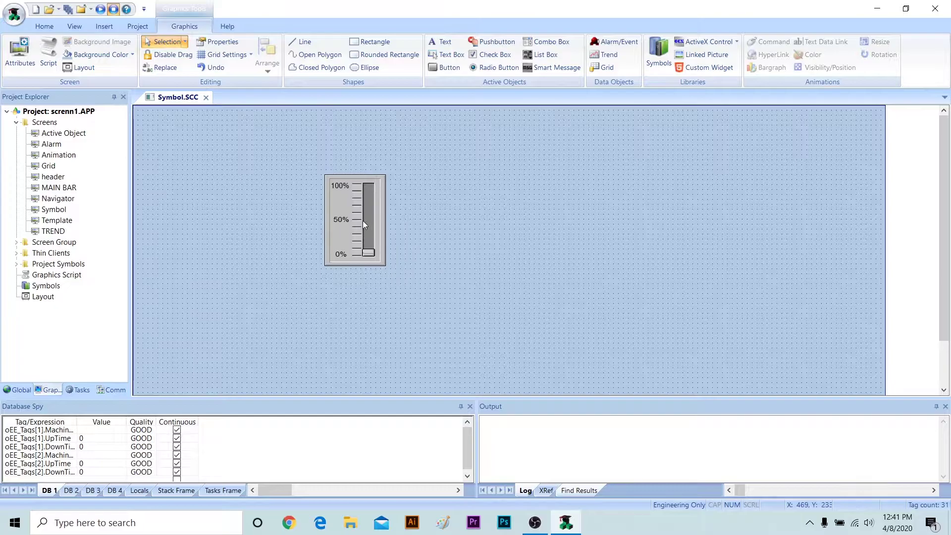
Open the slider's linked symbol for editing and move its group to about X 400, Y 160.
right_click(347, 218)
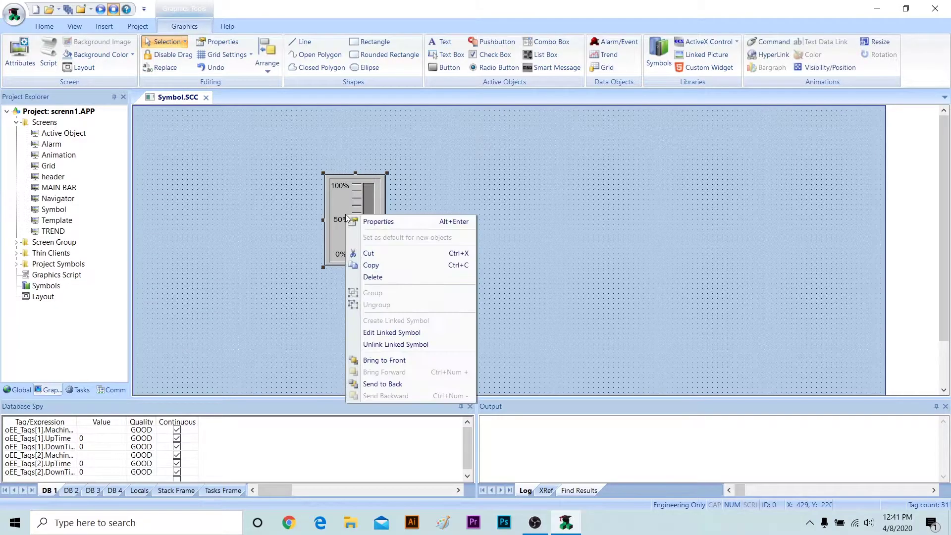
left_click(436, 333)
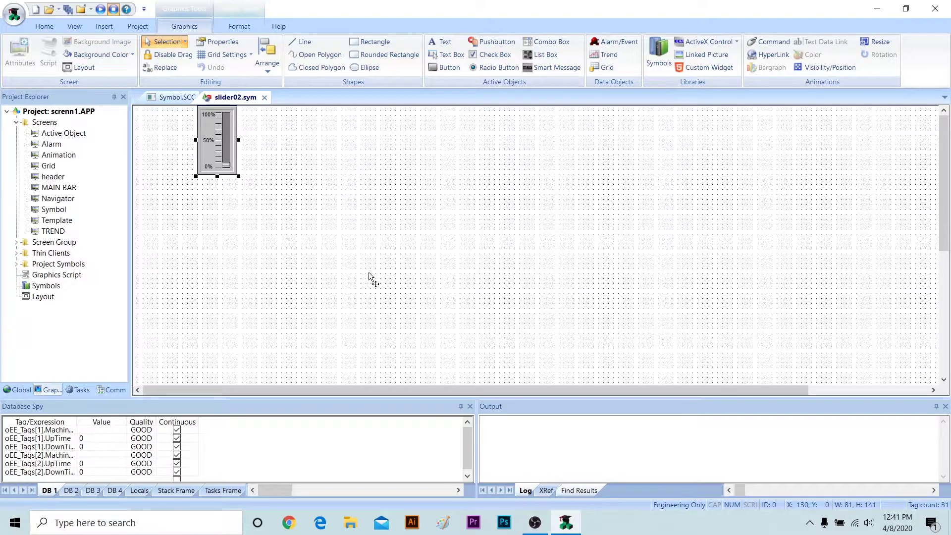
left_click_drag(352, 262, 352, 257)
Set the border line color of the slider group's first Symbol component to dark gray.
double_click(355, 218)
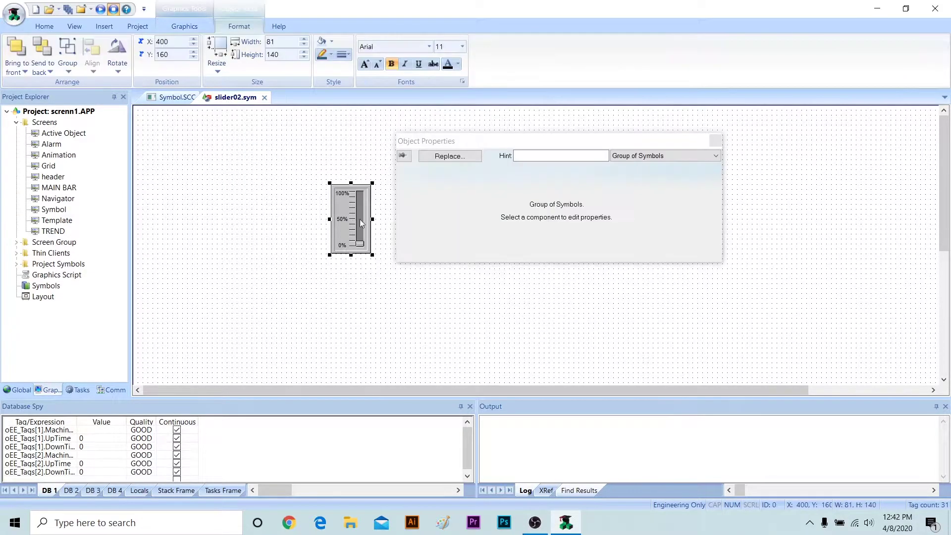
left_click(644, 158)
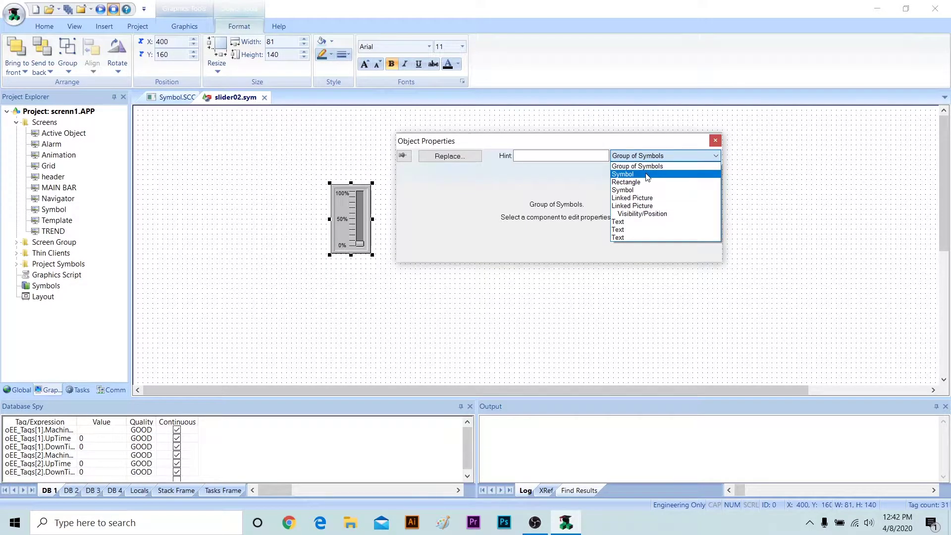
left_click(647, 174)
left_click(540, 213)
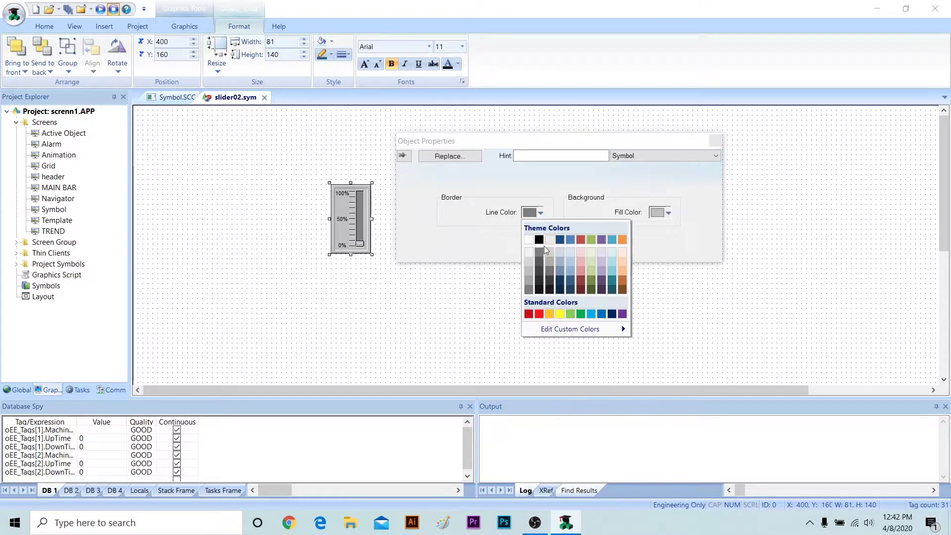
left_click(542, 283)
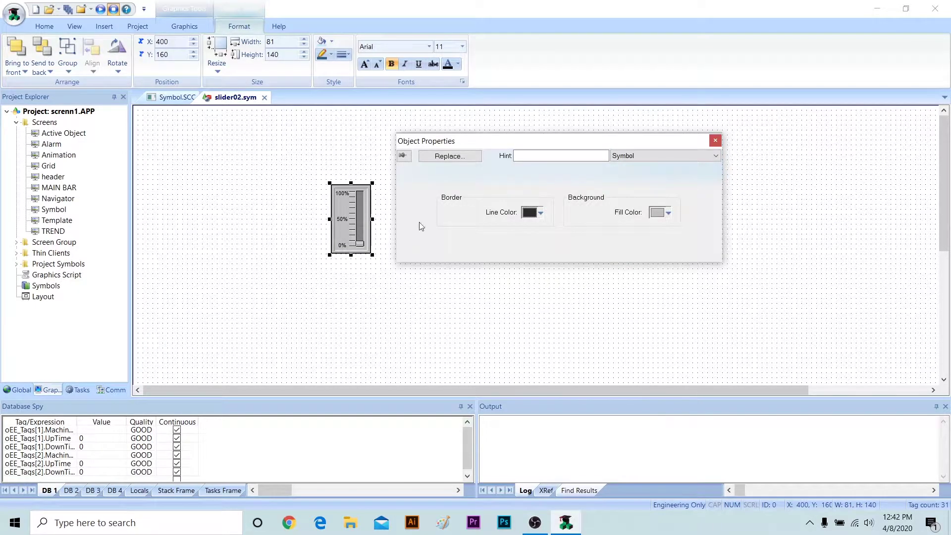
Set the border color of the slider group's Rectangle component to red.
left_click(643, 155)
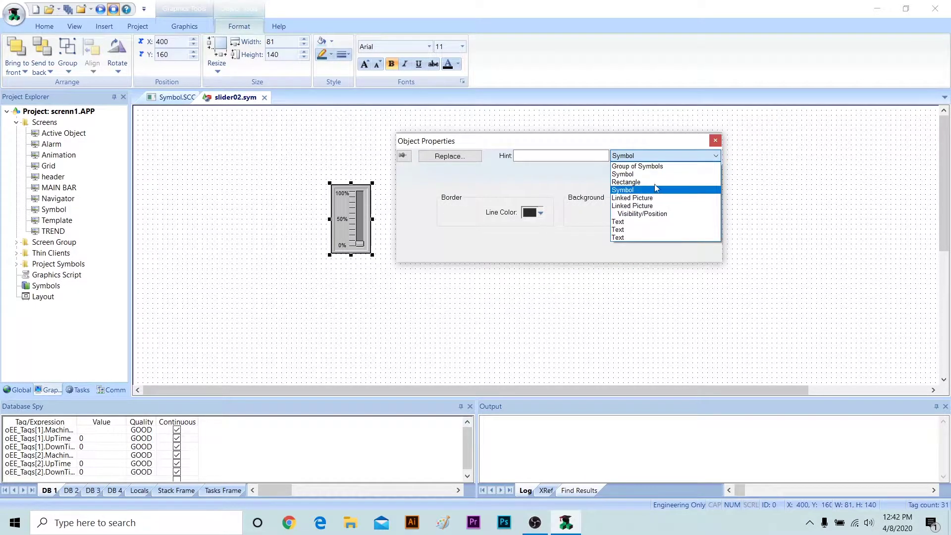
left_click(634, 190)
left_click(481, 227)
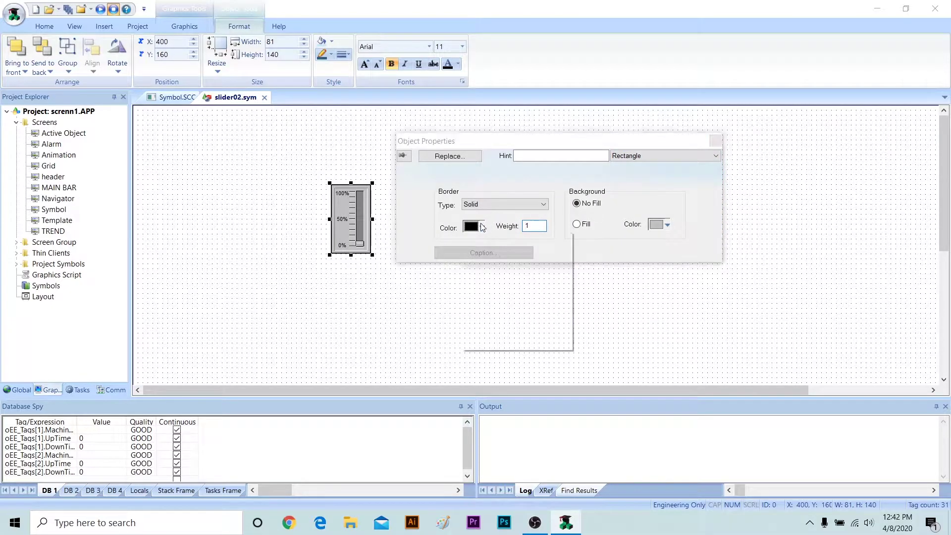
left_click(481, 328)
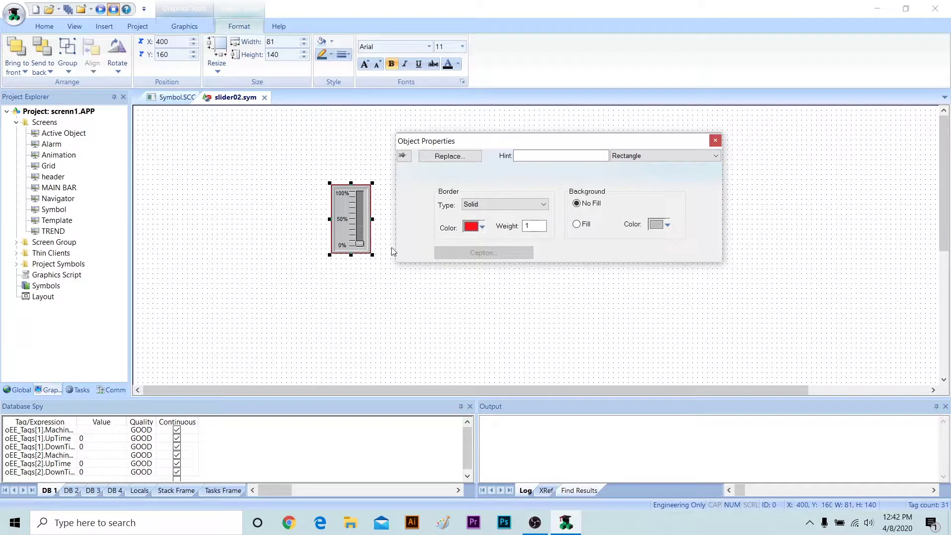
Set the border color of the slider group's 50% Text component to yellow.
left_click(664, 155)
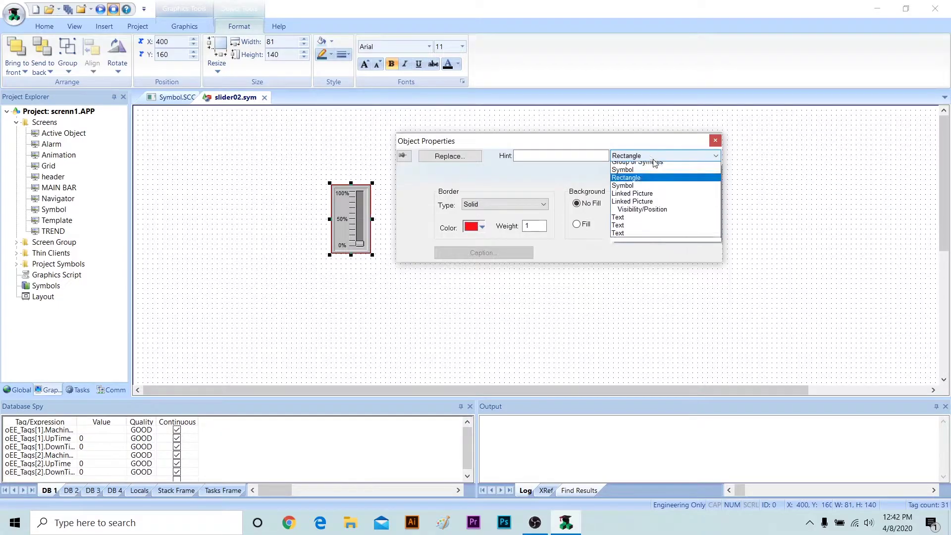
left_click(655, 198)
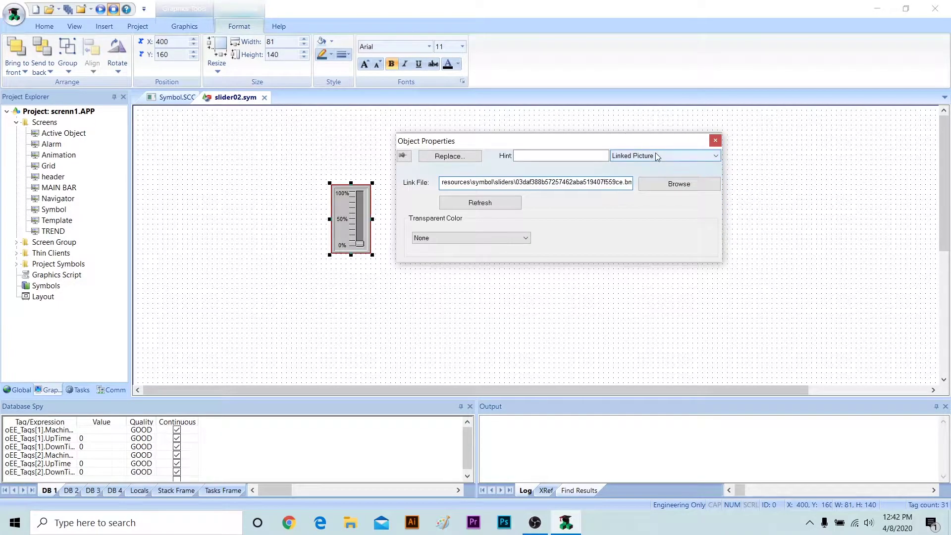
left_click(633, 156)
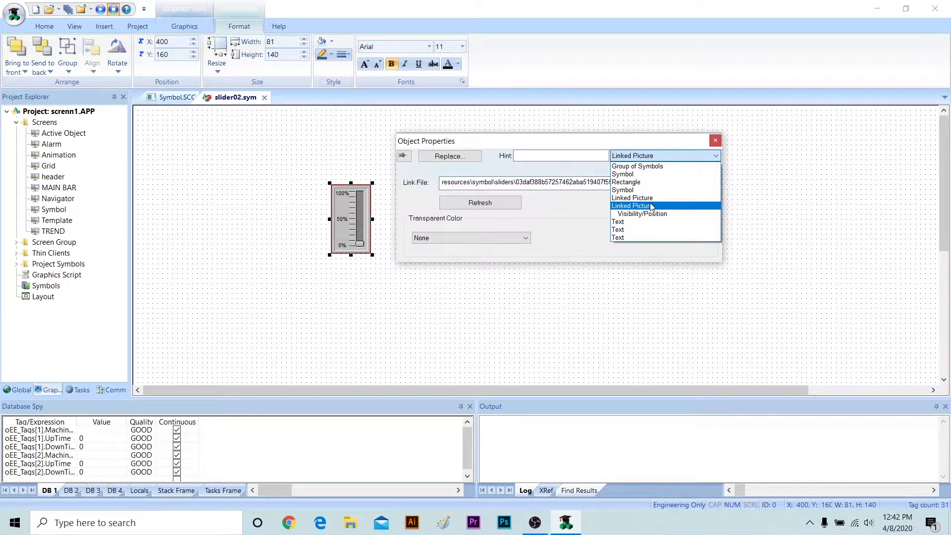
left_click(639, 229)
left_click(555, 233)
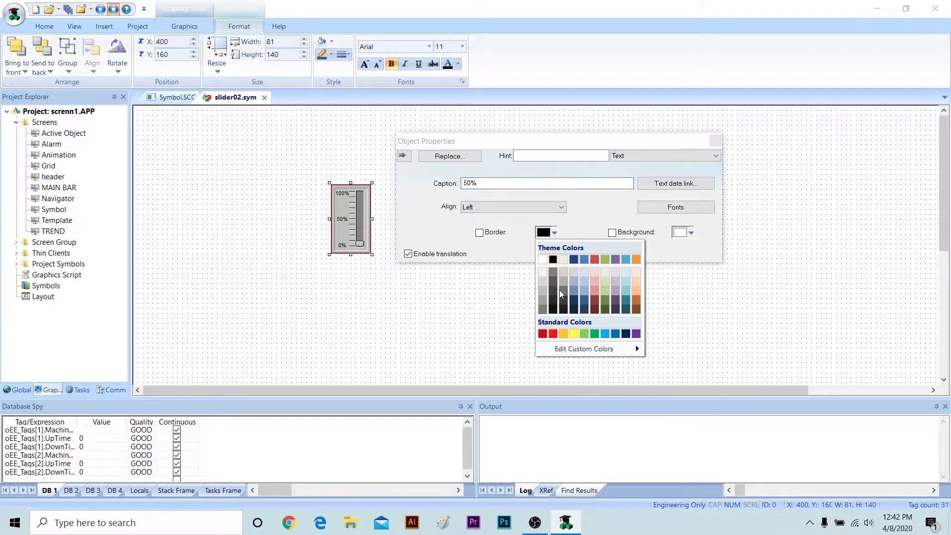
left_click(578, 331)
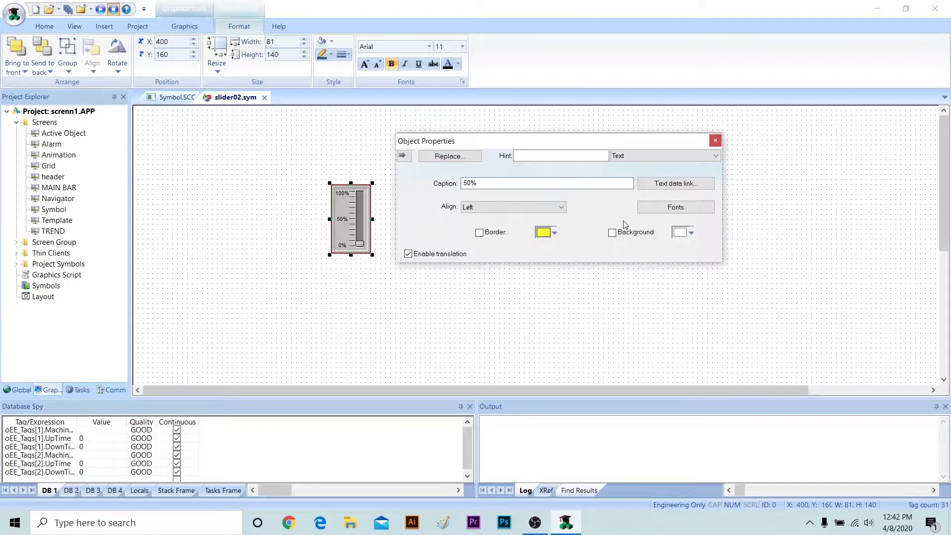
Set the background fill color of the slider group's first Symbol component to yellow.
left_click(684, 155)
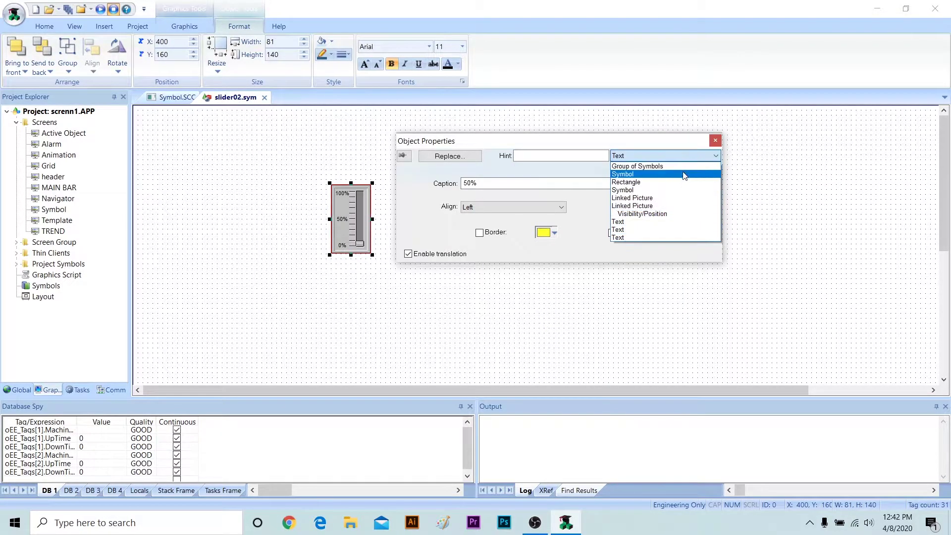
left_click(638, 165)
left_click(669, 212)
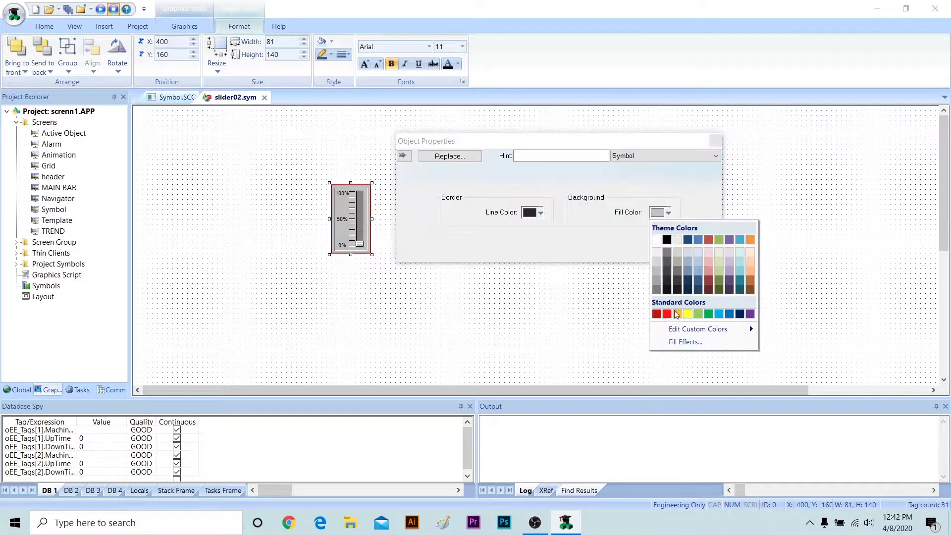
left_click(690, 310)
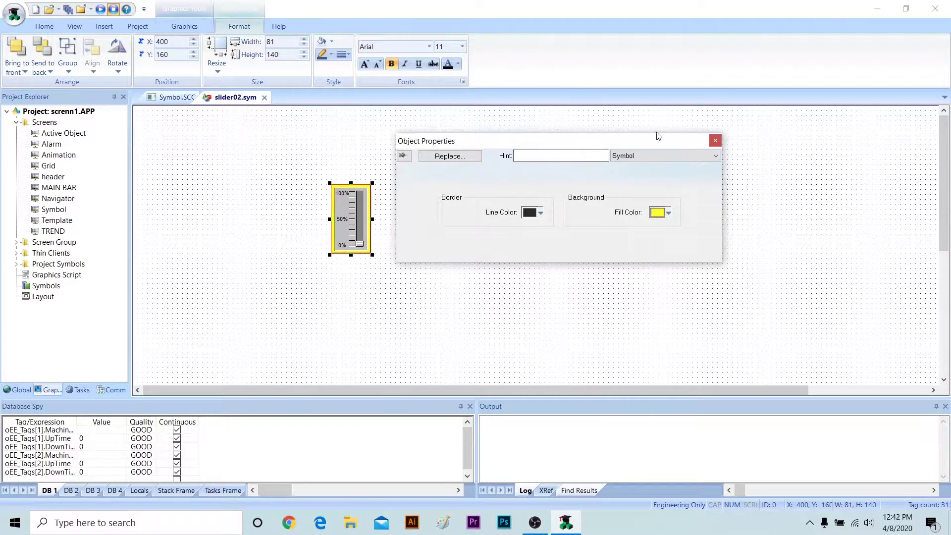
left_click(715, 141)
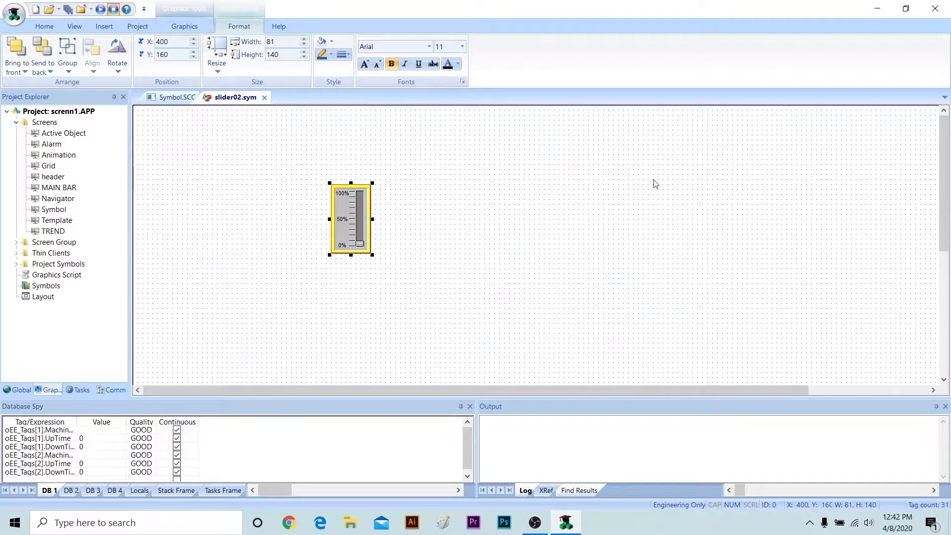
left_click(670, 172)
Close the slider02.sym linked symbol, saving its changes and acknowledging the re-save notice.
left_click(265, 97)
left_click(421, 300)
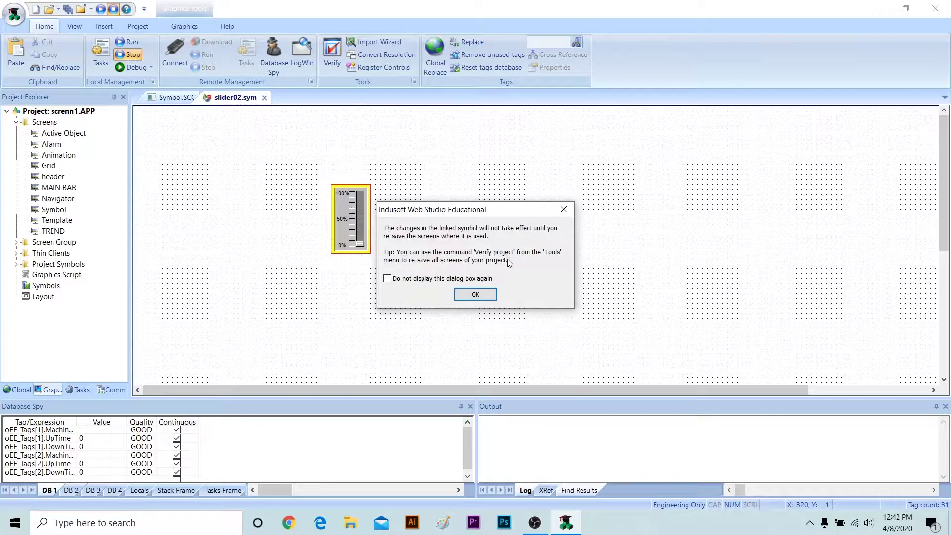
left_click(489, 294)
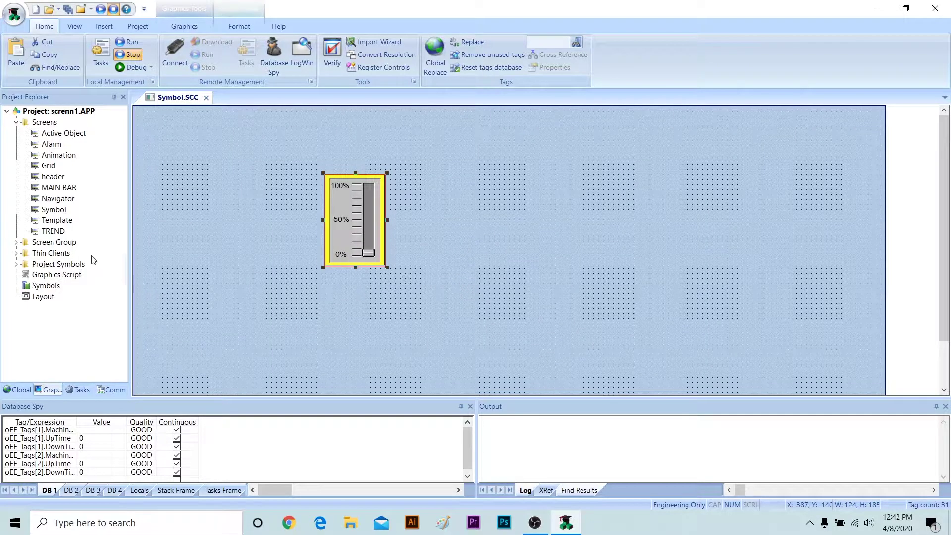
Open the TREND screen to check its linked sliders and return to the Symbol screen.
left_click(56, 233)
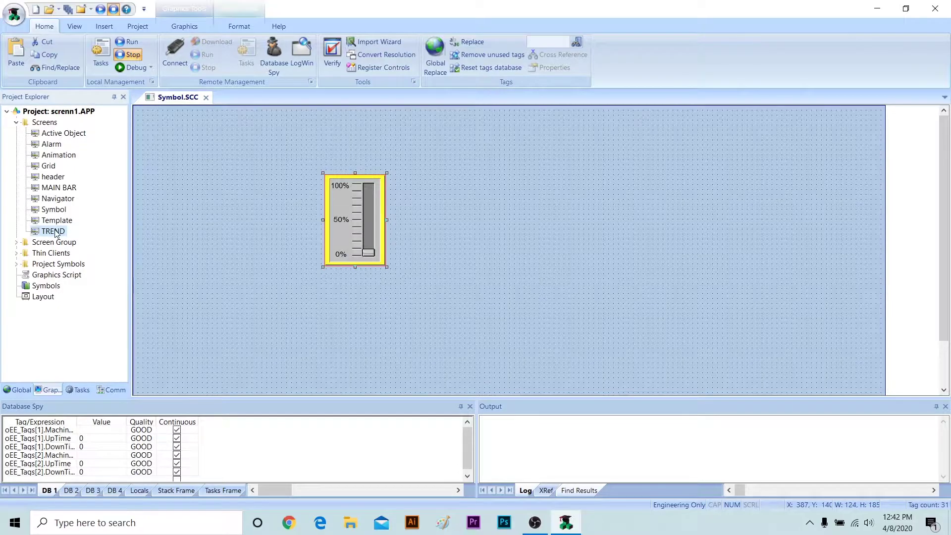
double_click(54, 231)
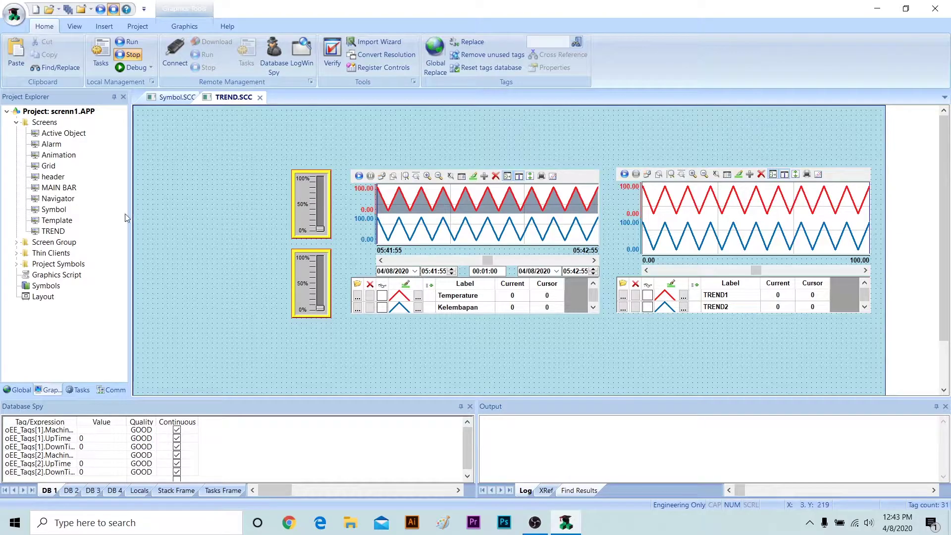
double_click(53, 209)
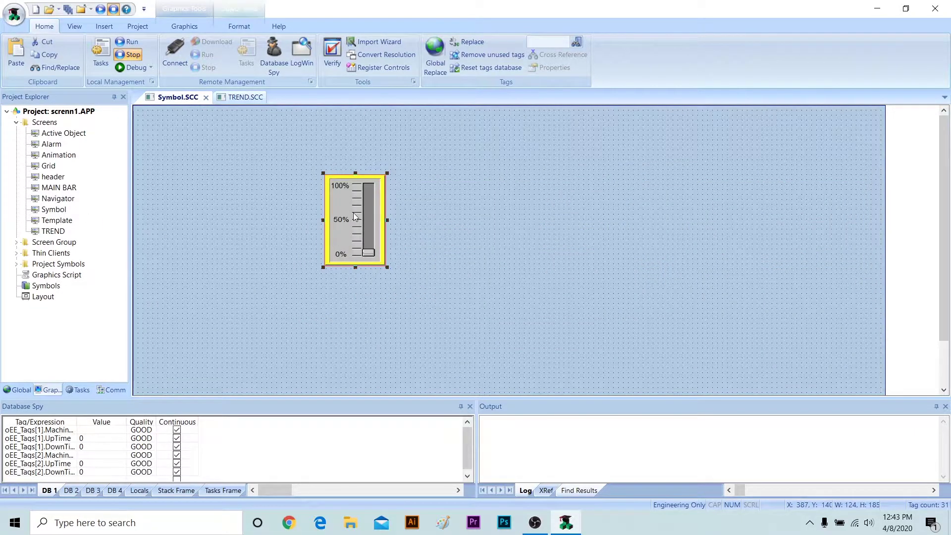
Nudge the slider on the Symbol screen to X 380 and set its TagName property to KELEMBAPAN.
key("Left")
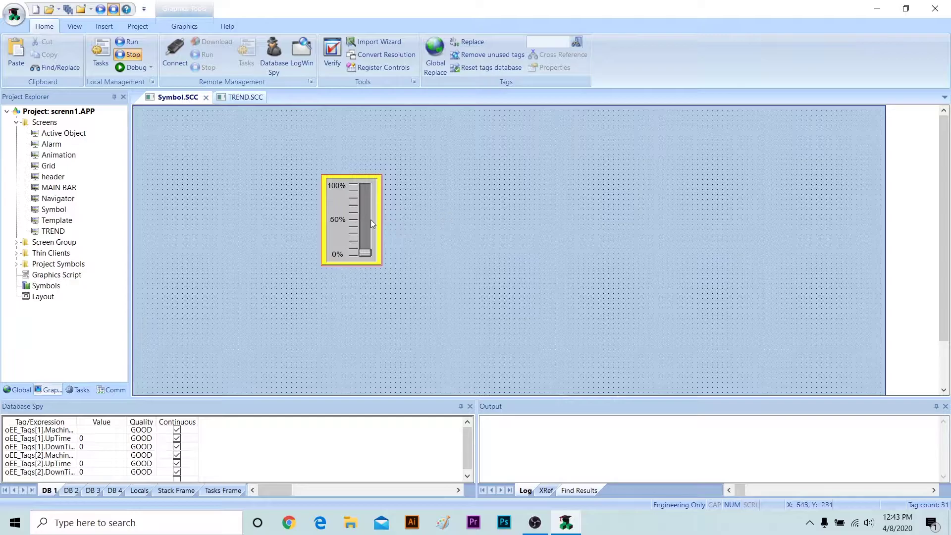
double_click(357, 218)
left_click(545, 239)
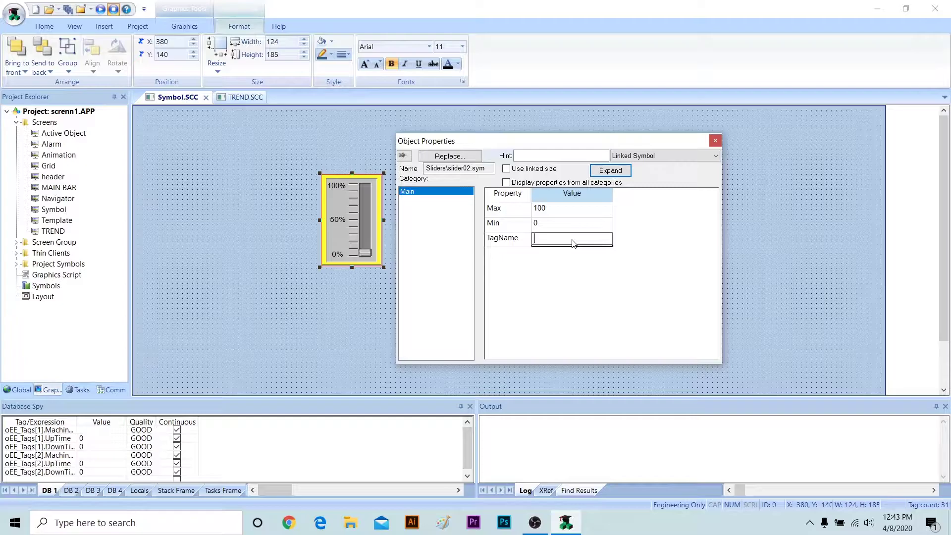
type("ELEMBAPAN")
key("Return")
key("Escape")
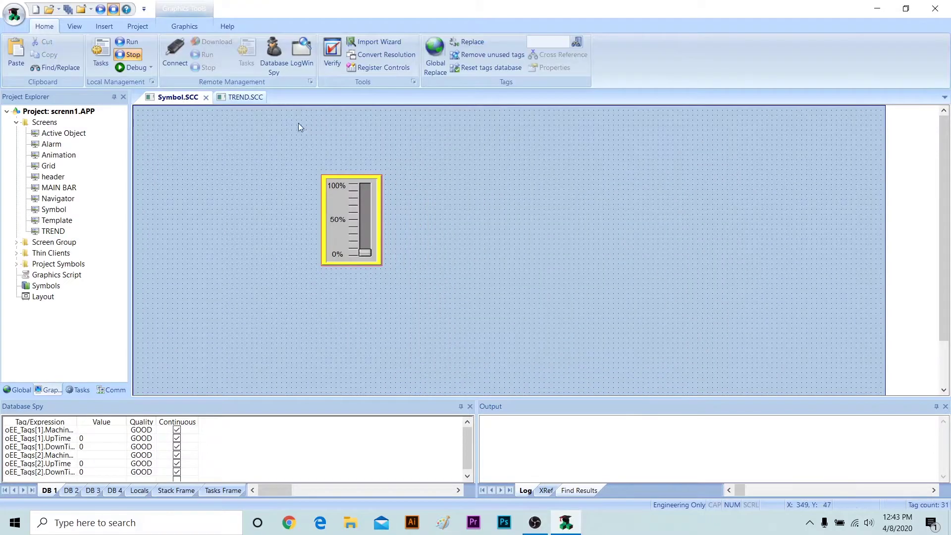
Close the Symbol screen with its changes saved and the TREND screen without saving.
left_click(206, 98)
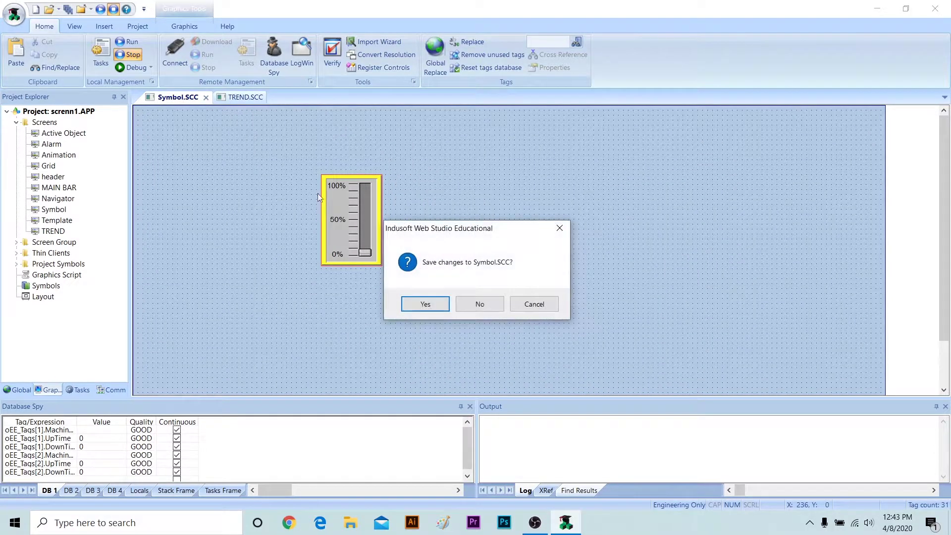
left_click(405, 300)
left_click(202, 98)
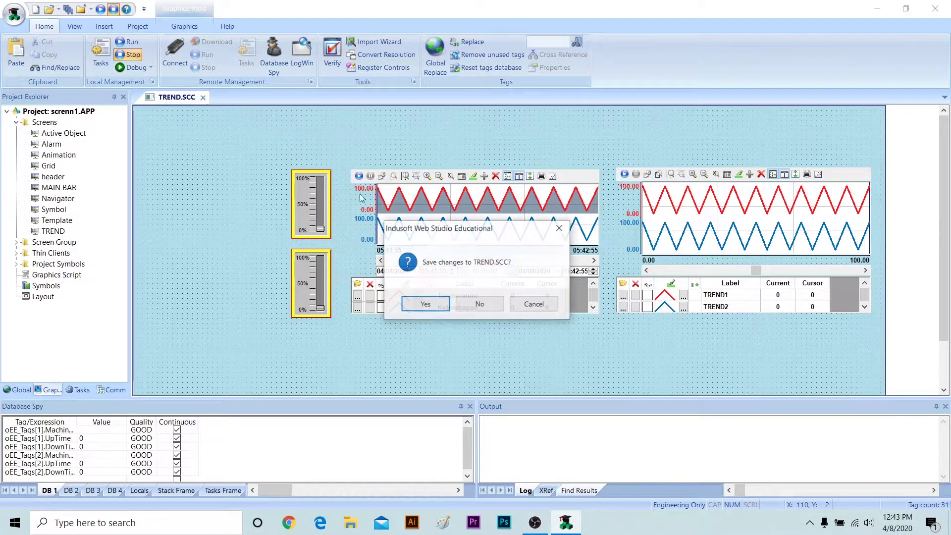
left_click(480, 304)
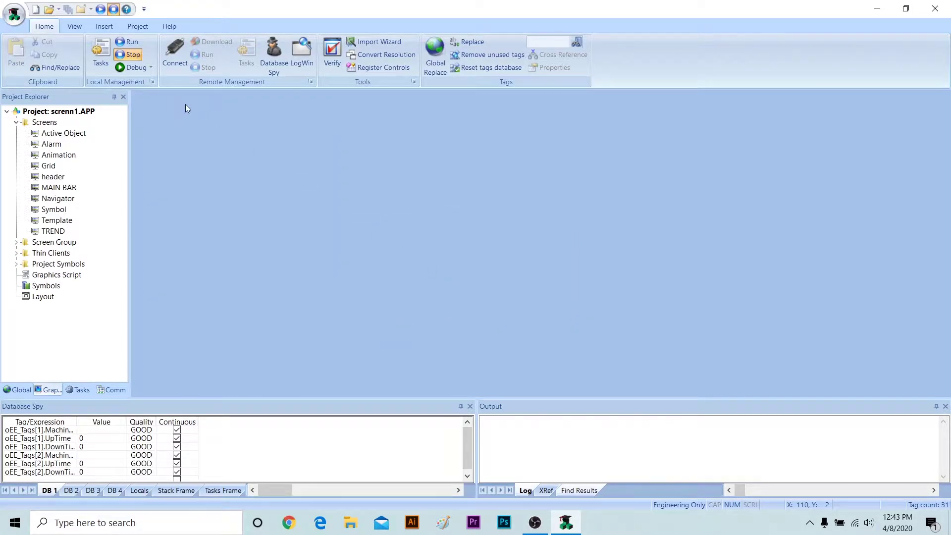
Run the project, test the slider on the Symbol screen by moving it to about 50%, and exit the application.
left_click(131, 42)
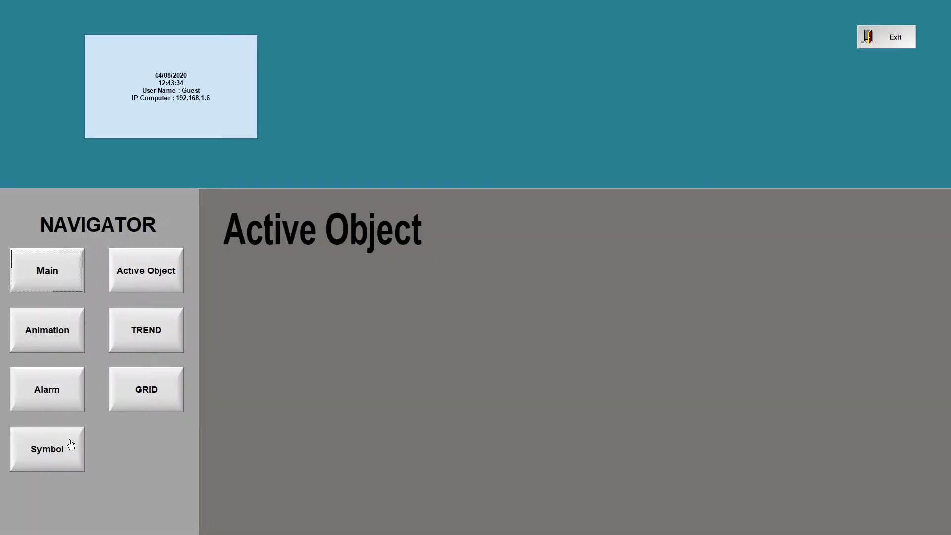
left_click(71, 444)
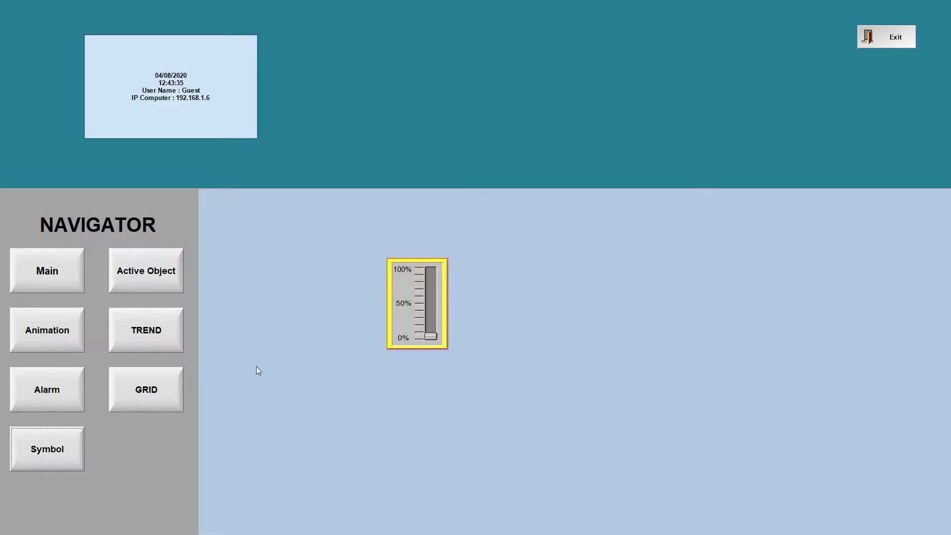
mouse_move(432, 305)
left_mouse_down()
mouse_move(432, 316)
mouse_move(431, 308)
left_mouse_up()
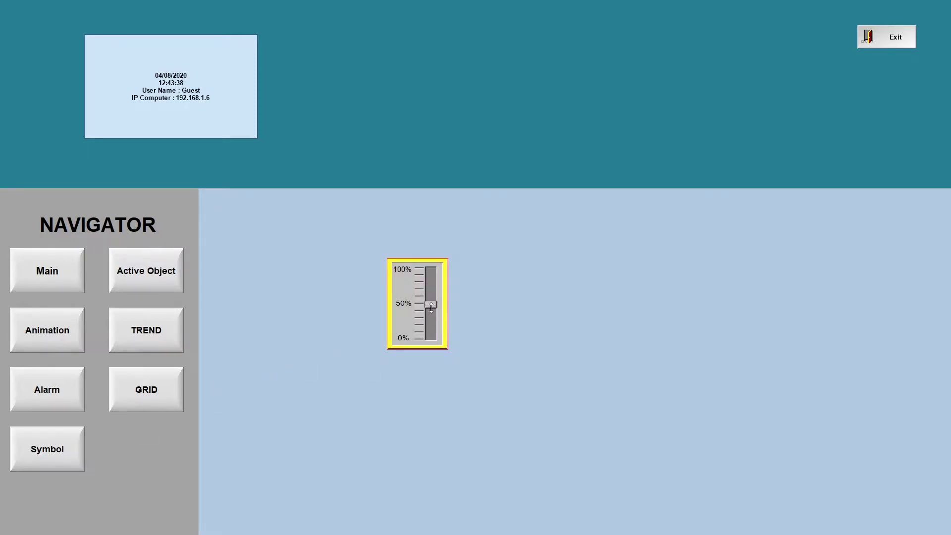
left_click(894, 40)
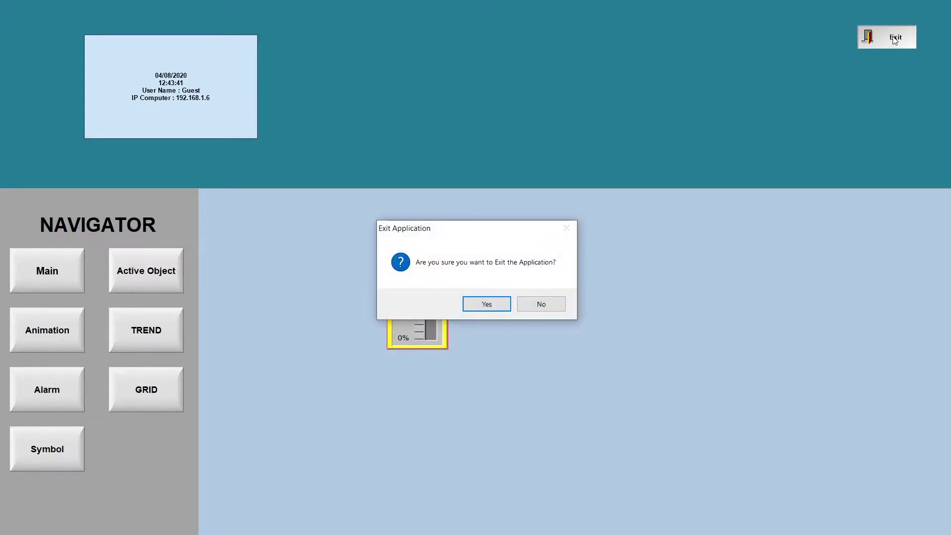
left_click(494, 303)
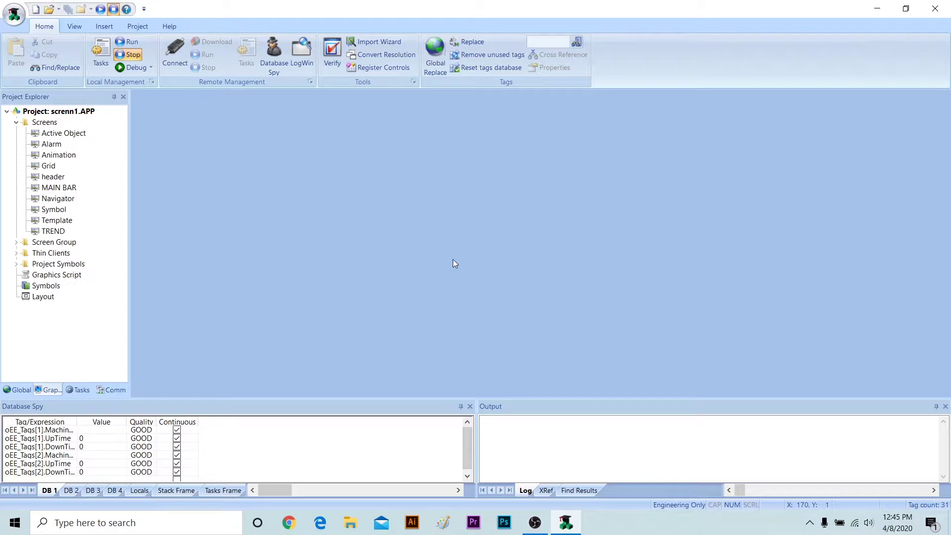
Reopen the Symbol screen and draw a rectangle about 140 wide and 191 high to the right of the slider.
double_click(54, 210)
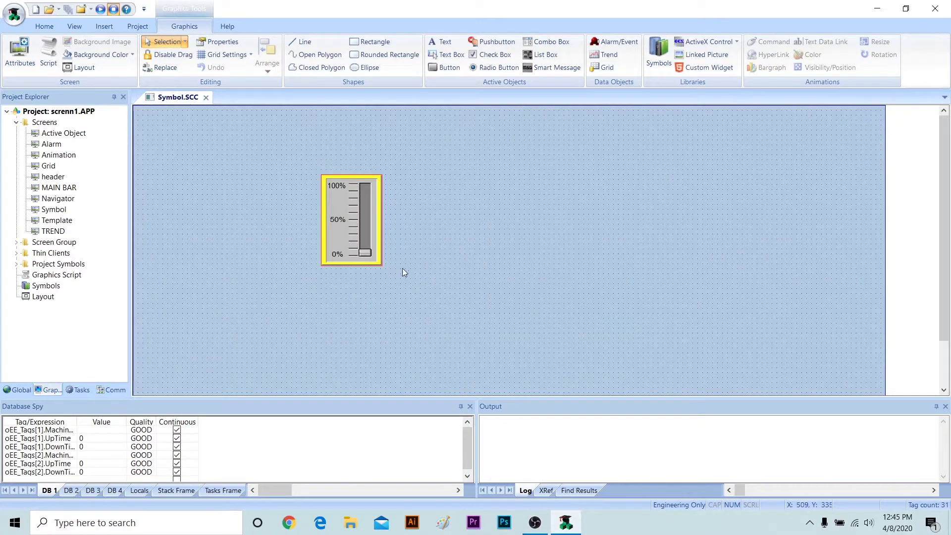
left_click(362, 43)
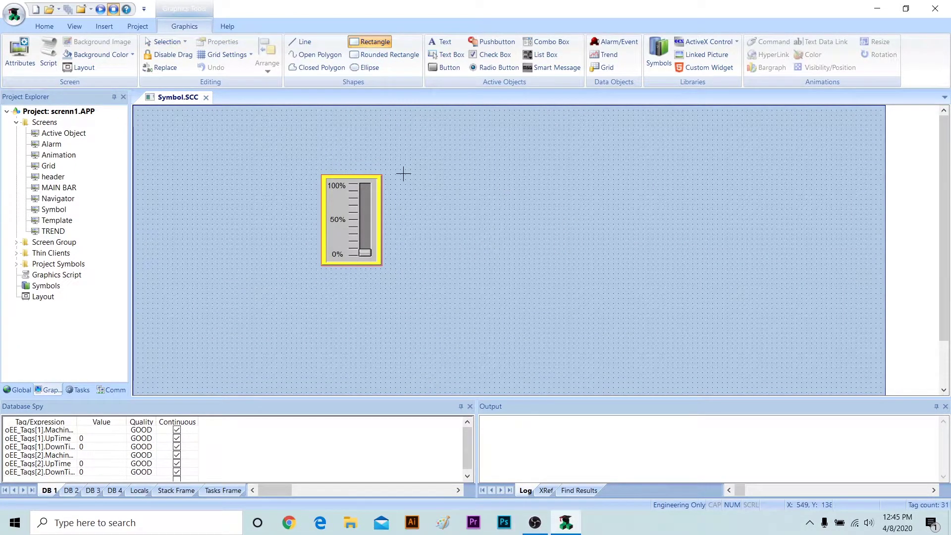
left_click_drag(400, 175, 471, 269)
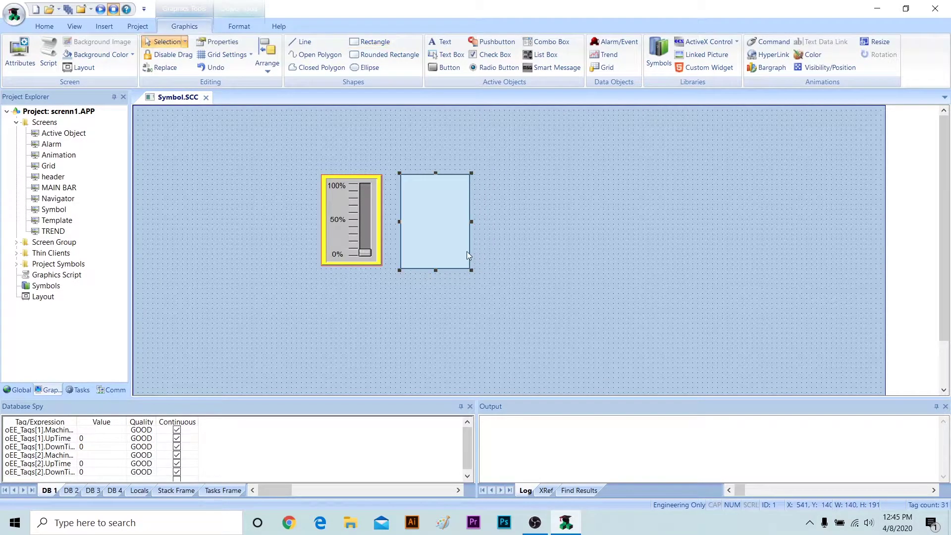
left_click(538, 167)
Draw a button beside the new rectangle, shrink it to about 61 by 31, and clear its caption.
left_click(444, 67)
left_click_drag(483, 238, 521, 270)
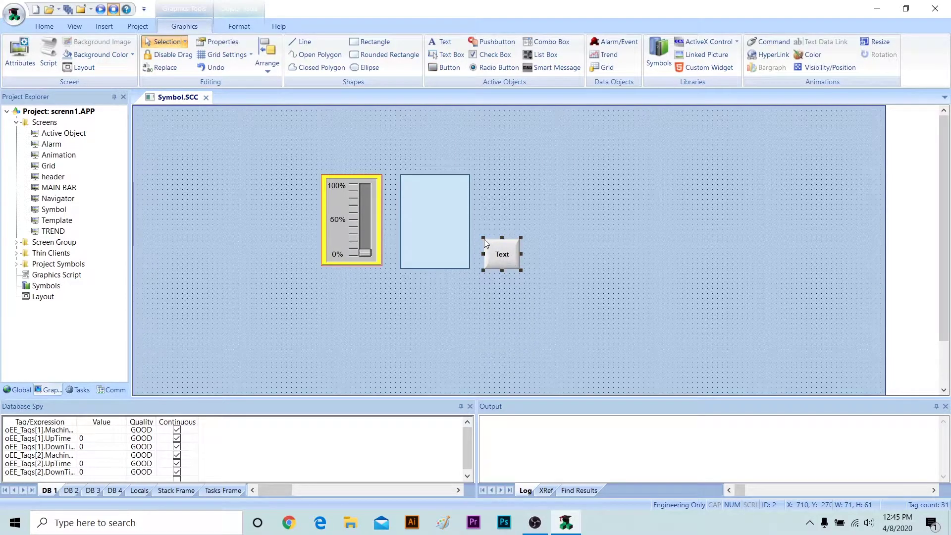
left_click_drag(484, 238, 489, 254)
double_click(504, 263)
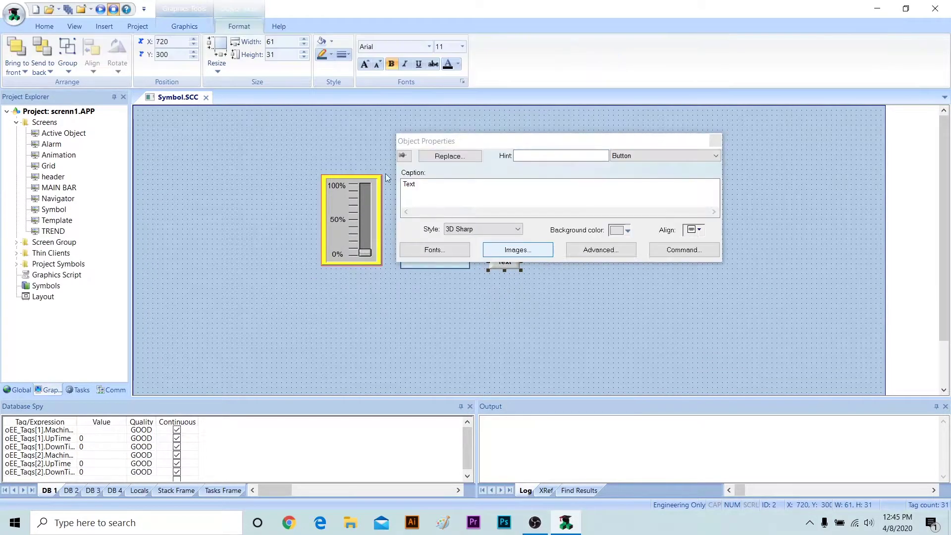
left_click(662, 332)
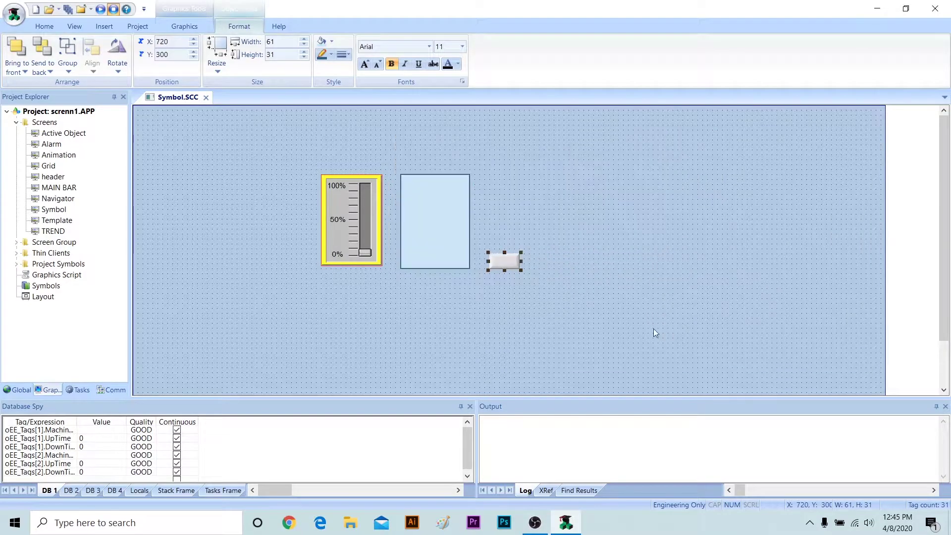
Move the blank button into the rectangle's lower-right corner at about X 610, Y 290 and add a Visibility/Position animation to it.
left_click_drag(505, 260, 456, 255)
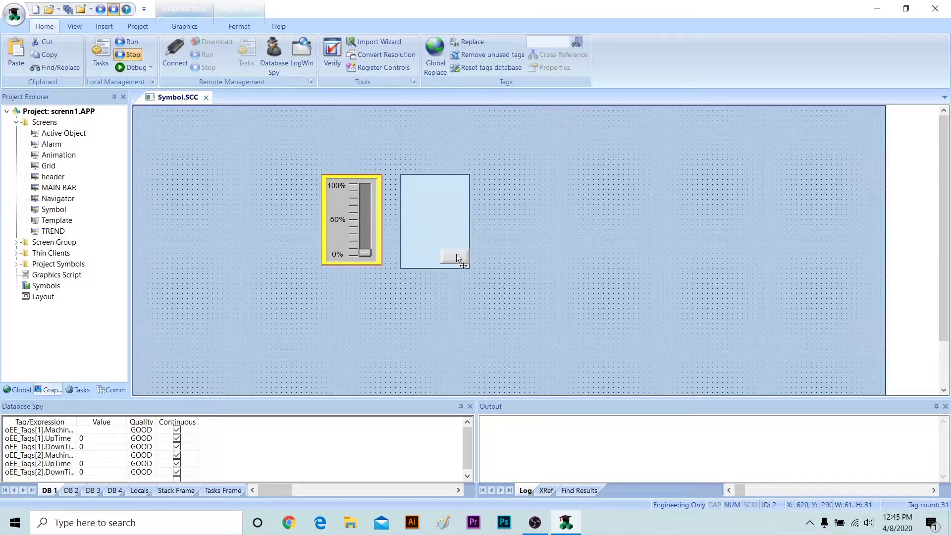
left_click(455, 256)
left_click(198, 27)
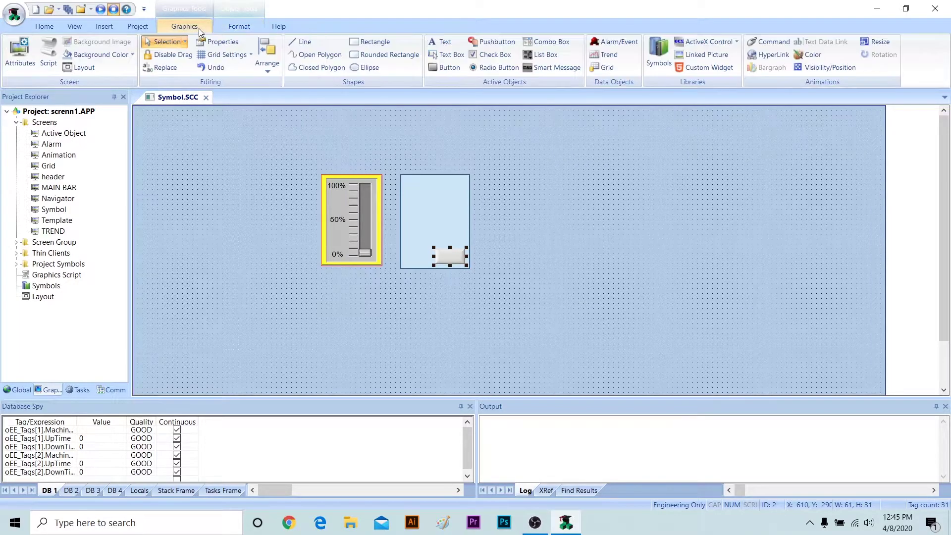
left_click(842, 68)
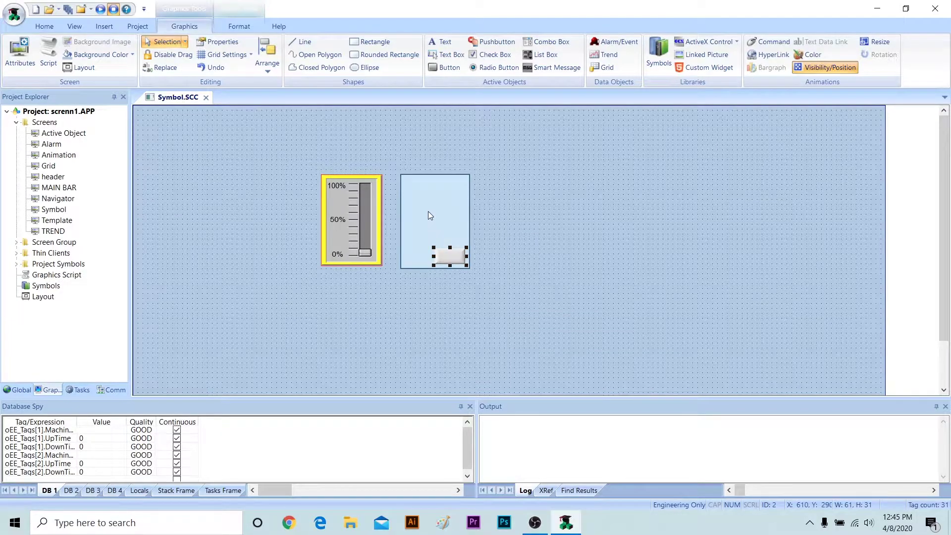
Draw a narrow rectangle about 51 wide and 131 high inside the larger rectangle, along its left side.
left_click(372, 41)
left_click_drag(404, 180, 431, 245)
key("Escape")
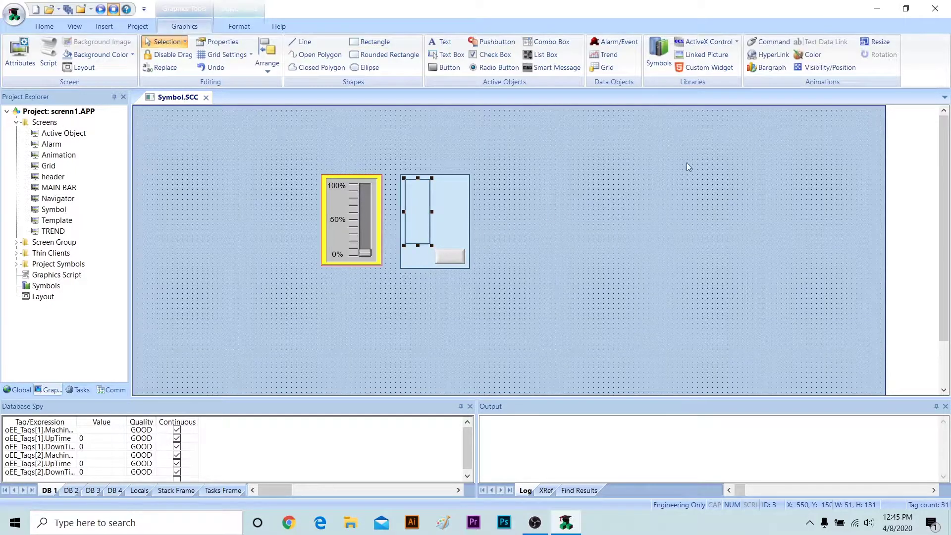
Add a Bargraph animation to the narrow rectangle and place a "####" text label directly below it.
left_click(767, 68)
left_click(441, 42)
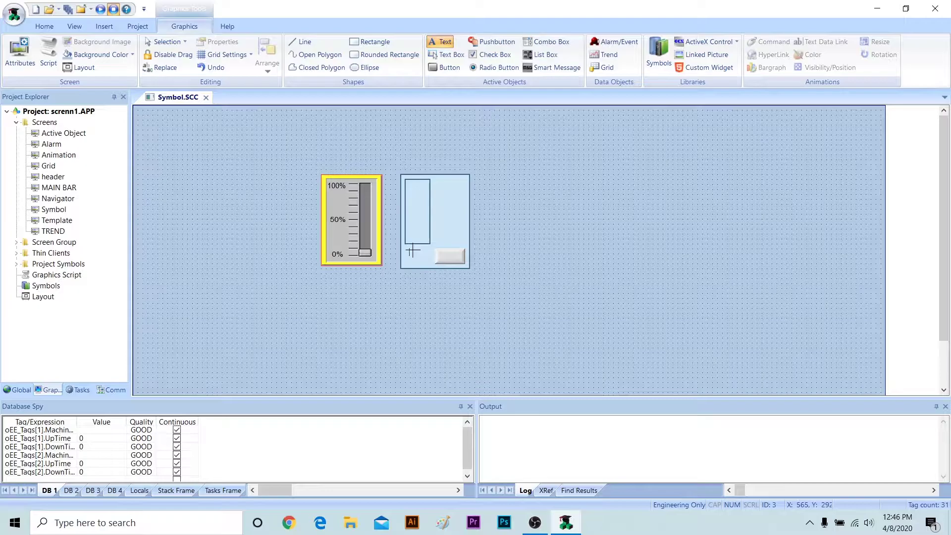
left_click(413, 251)
type("####")
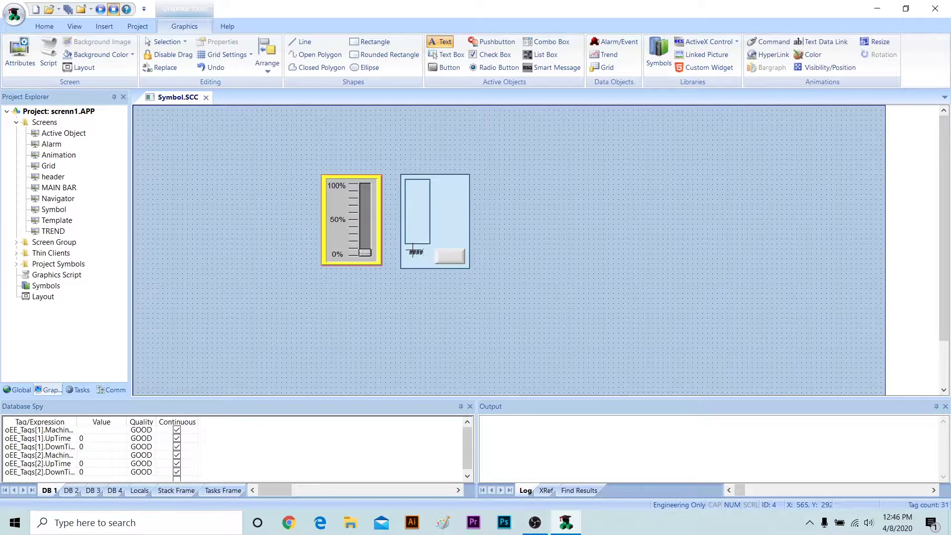
key("Return")
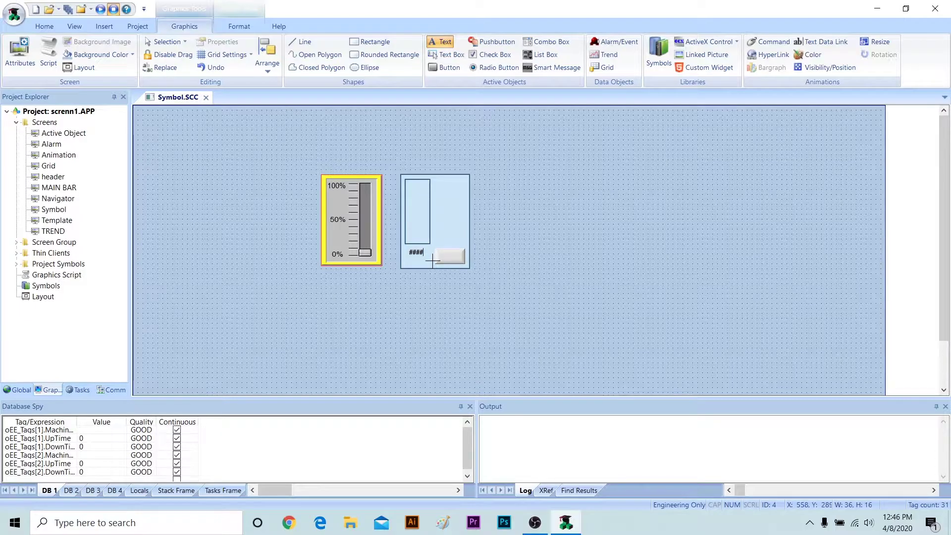
key("Escape")
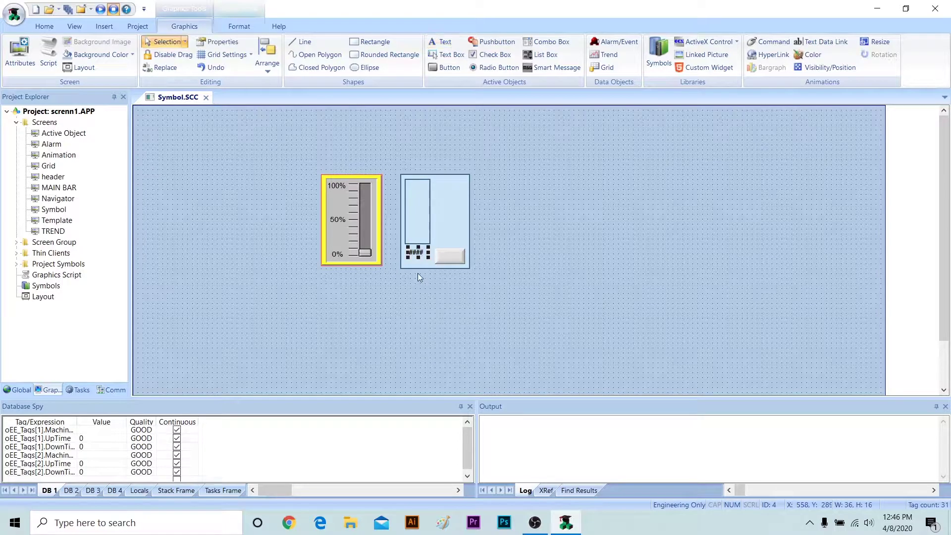
Save the "####" text as a linked symbol named "slider new" in the Sliders folder.
right_click(418, 250)
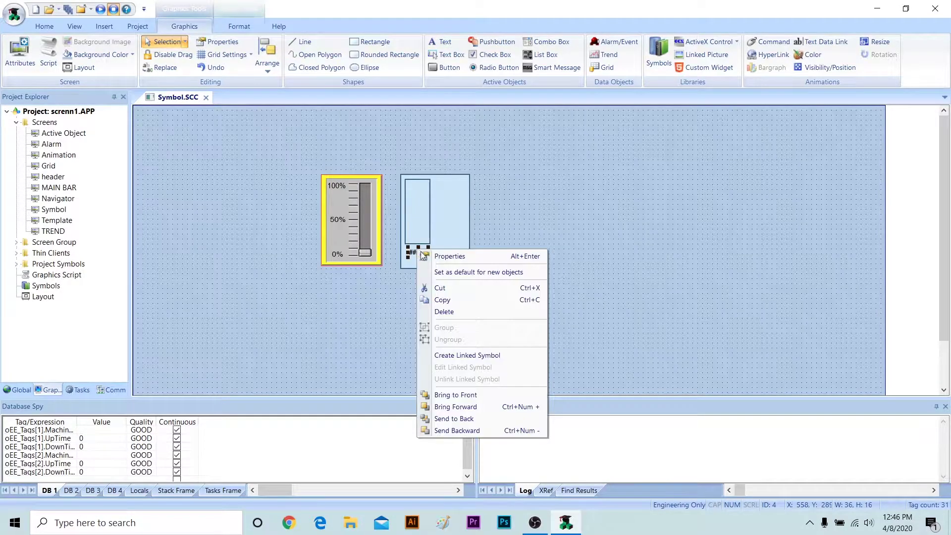
left_click(516, 355)
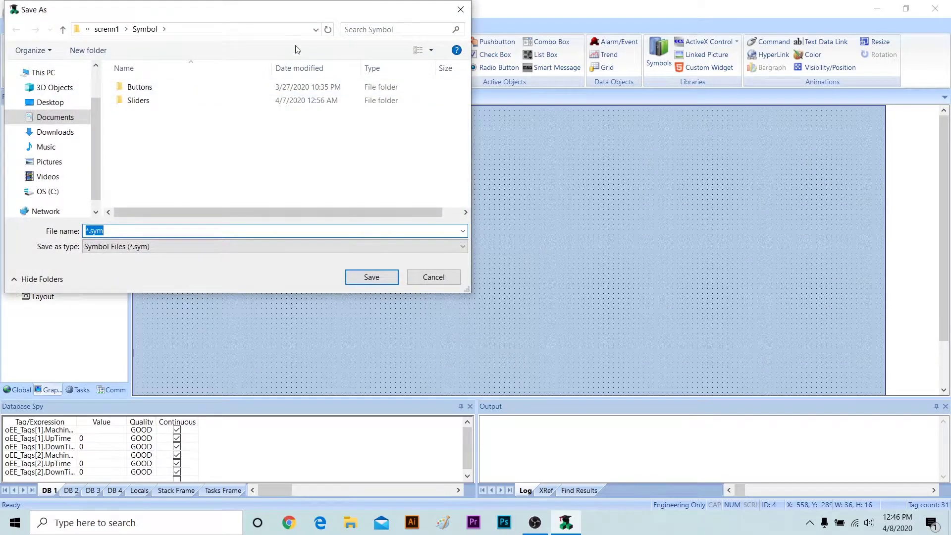
left_click_drag(287, 15, 402, 138)
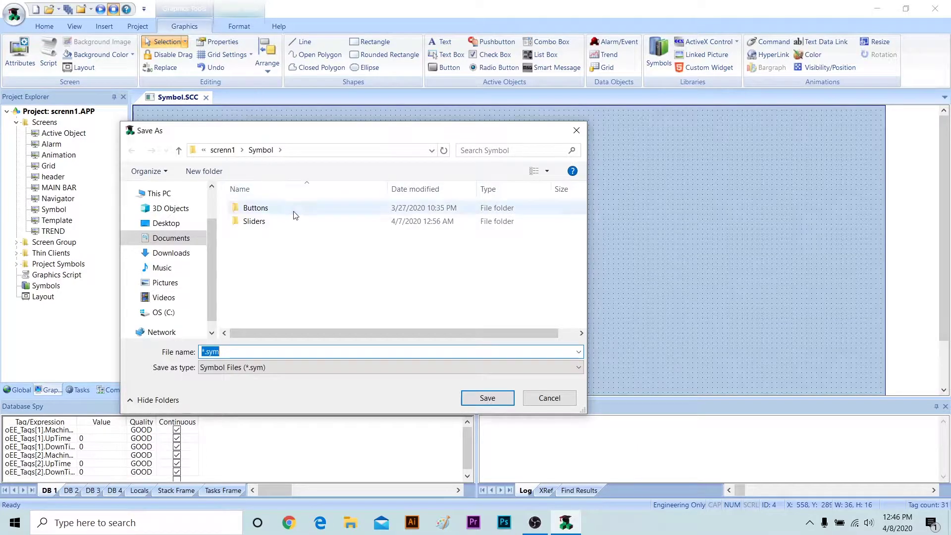
double_click(302, 223)
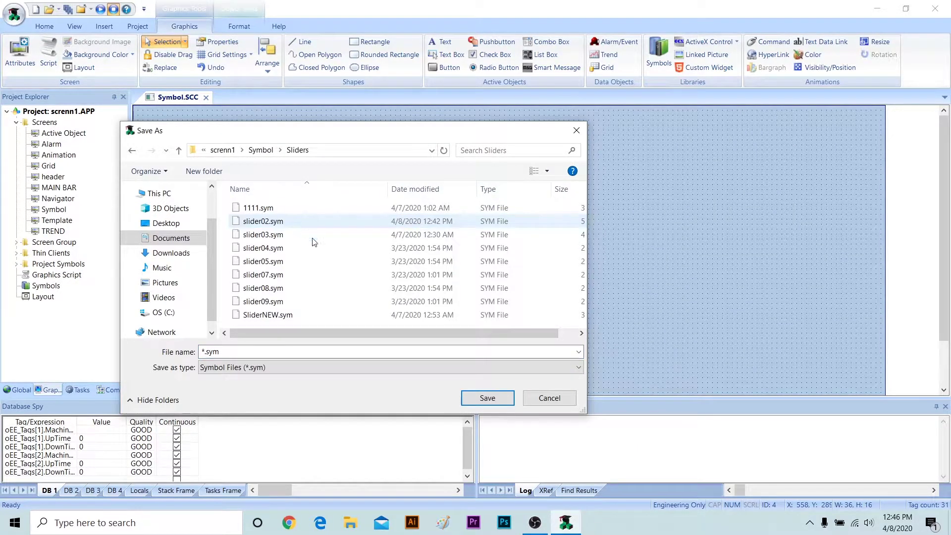
double_click(298, 349)
type("slider new")
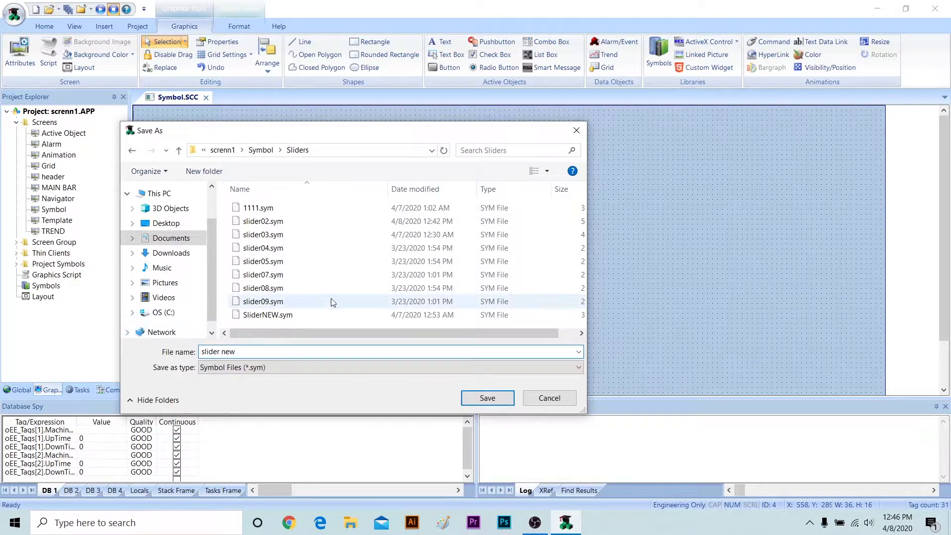
left_click(478, 394)
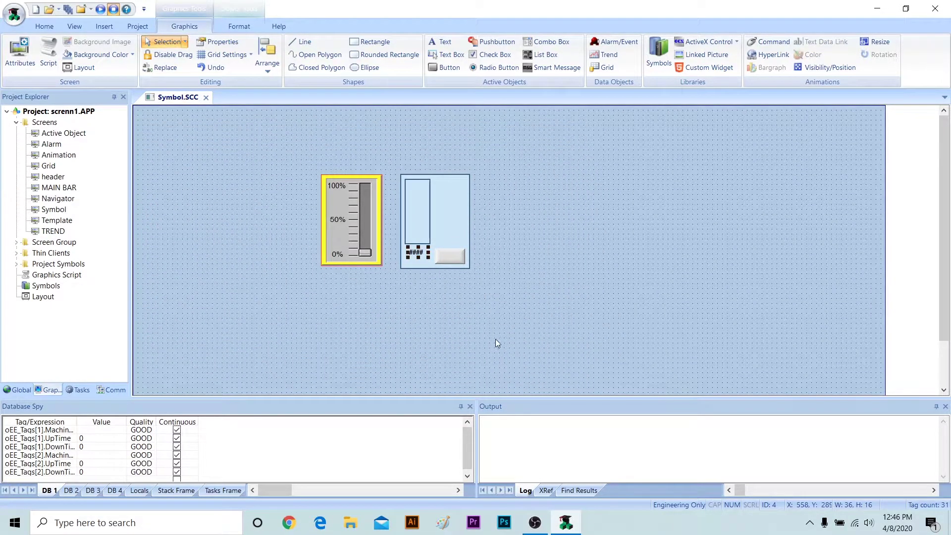
Try creating a linked symbol from the narrow rectangle, and group both rectangles, the text and the button.
right_click(420, 206)
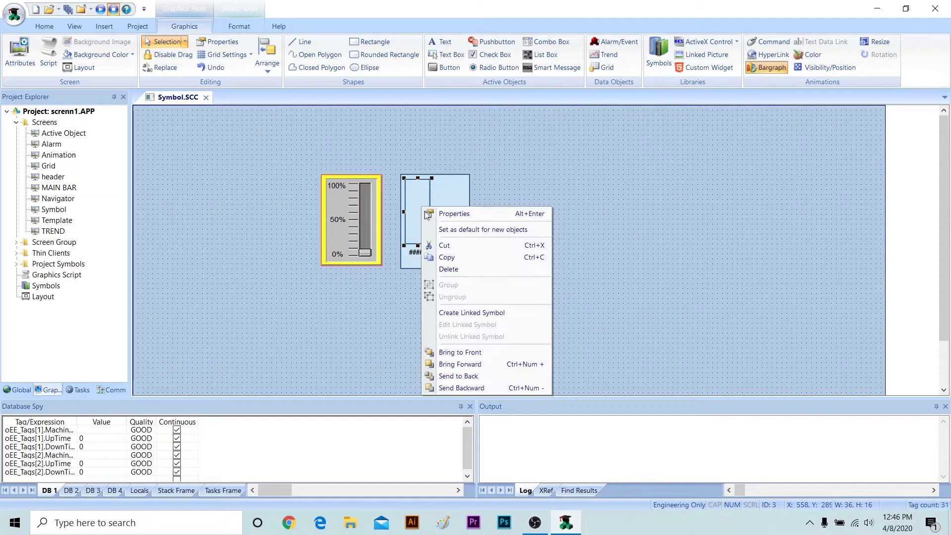
left_click(497, 313)
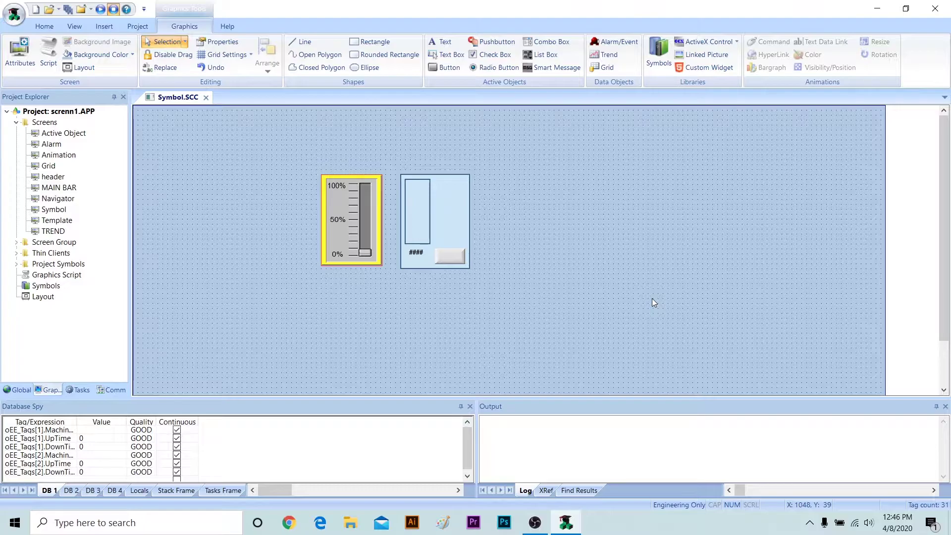
left_click_drag(393, 156, 485, 295)
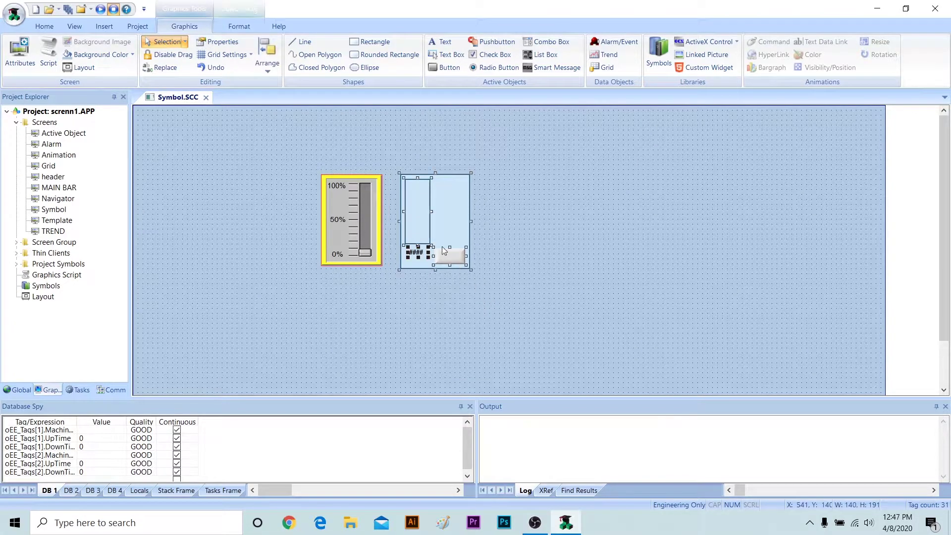
right_click(448, 227)
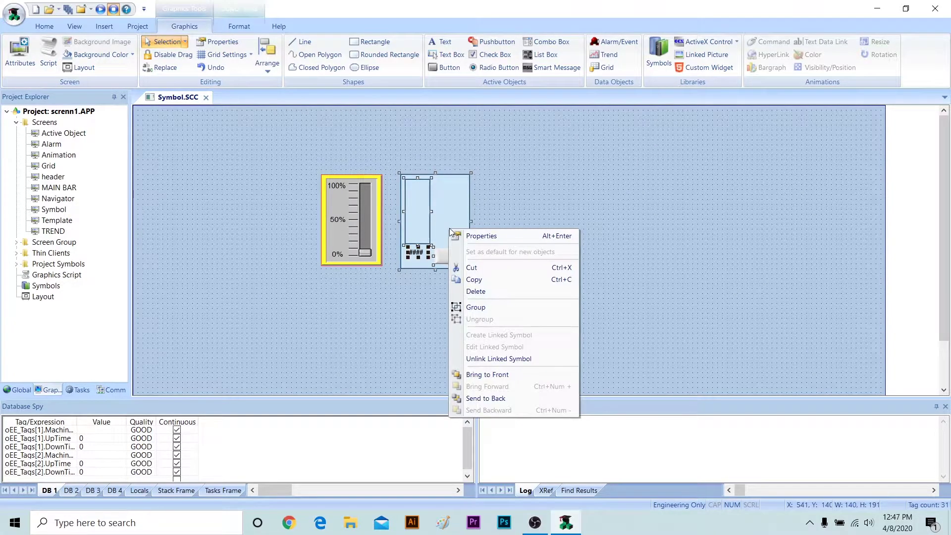
left_click(478, 307)
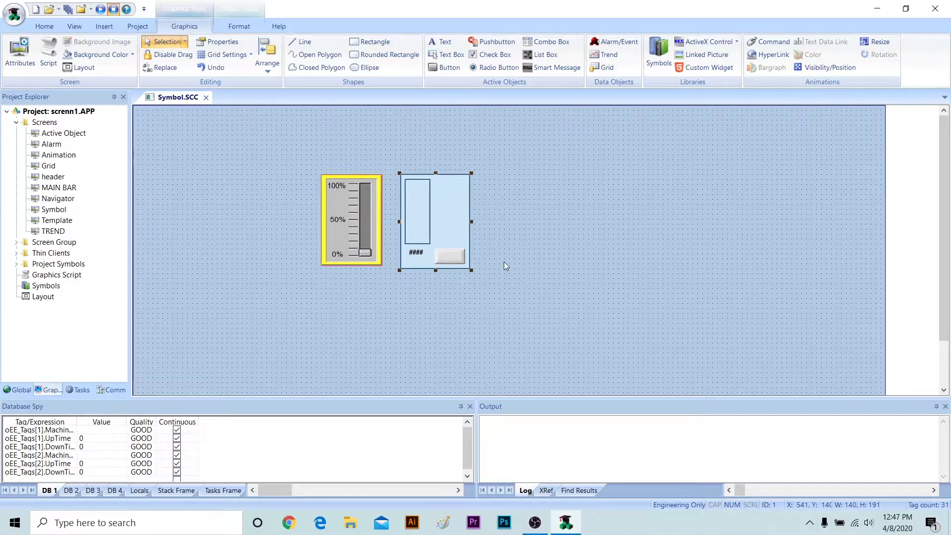
Delete the grouped custom slider, then close and reopen the Symbol screen.
key("Delete")
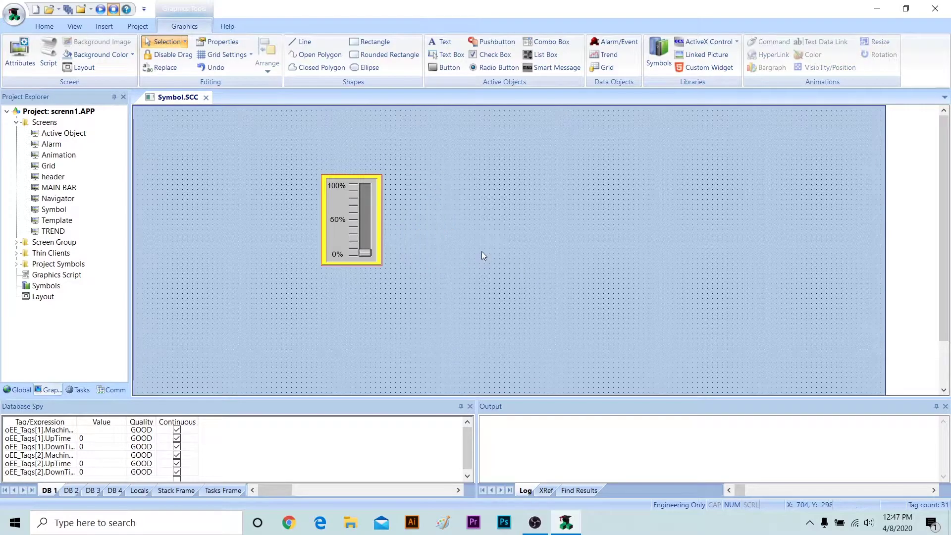
left_click(205, 97)
left_click(416, 303)
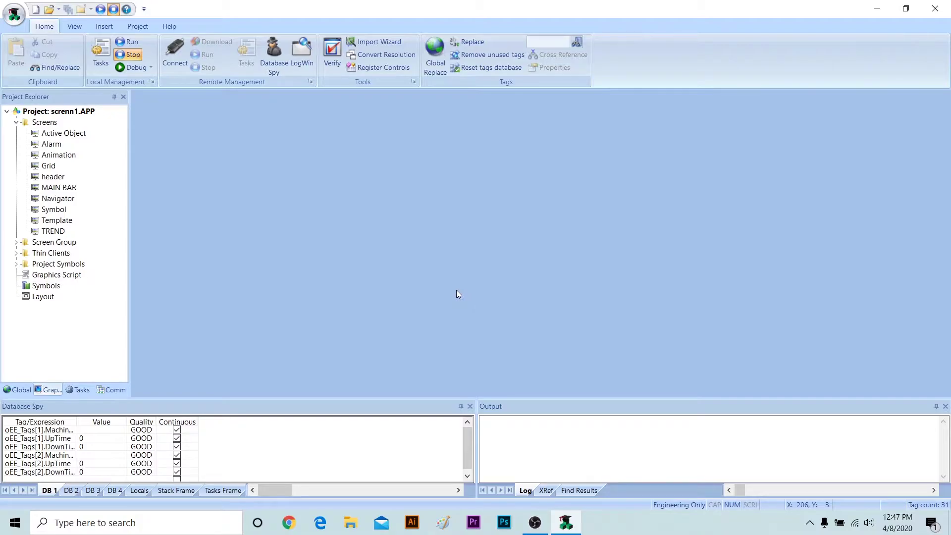
double_click(64, 209)
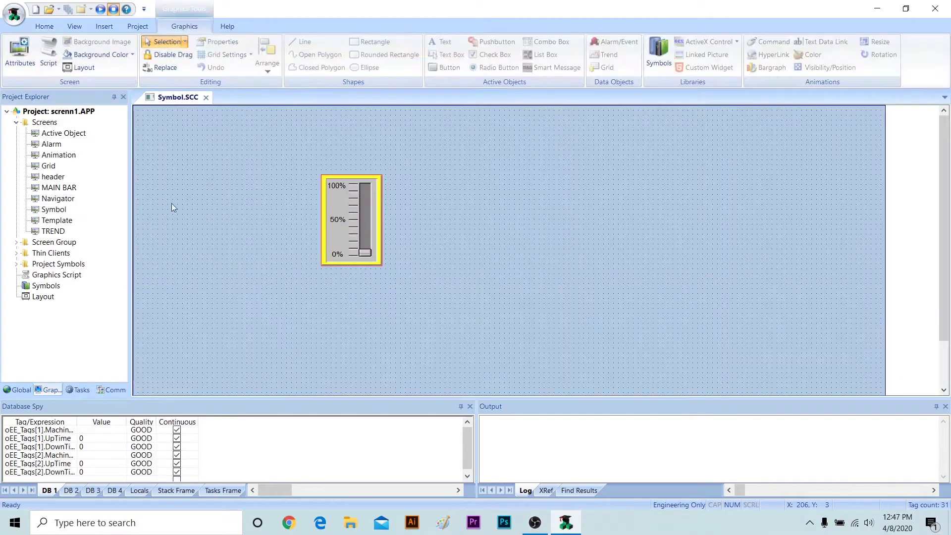
Draw a rectangle about 161 wide and 201 high beside the library slider, with a button about 71 by 31 in its lower-right corner.
left_click(371, 41)
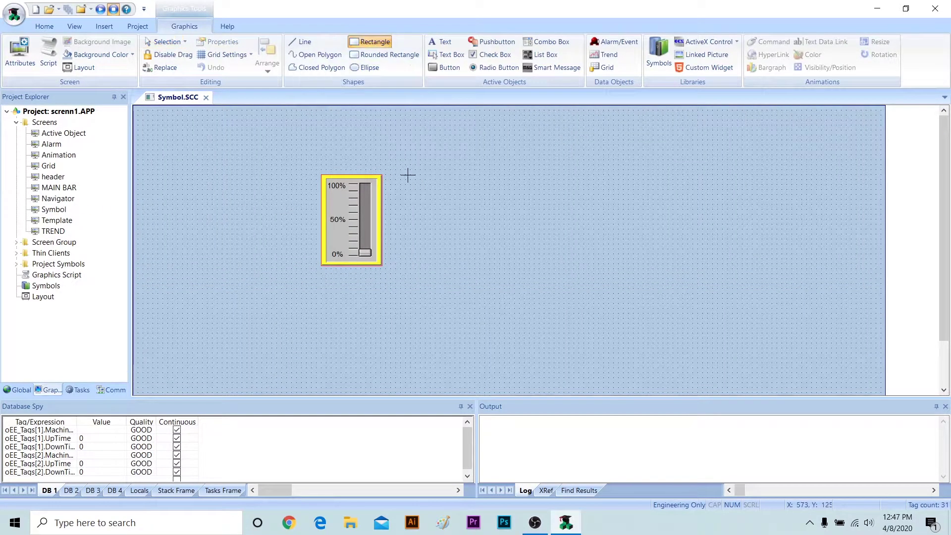
left_click_drag(390, 175, 455, 263)
left_click(444, 67)
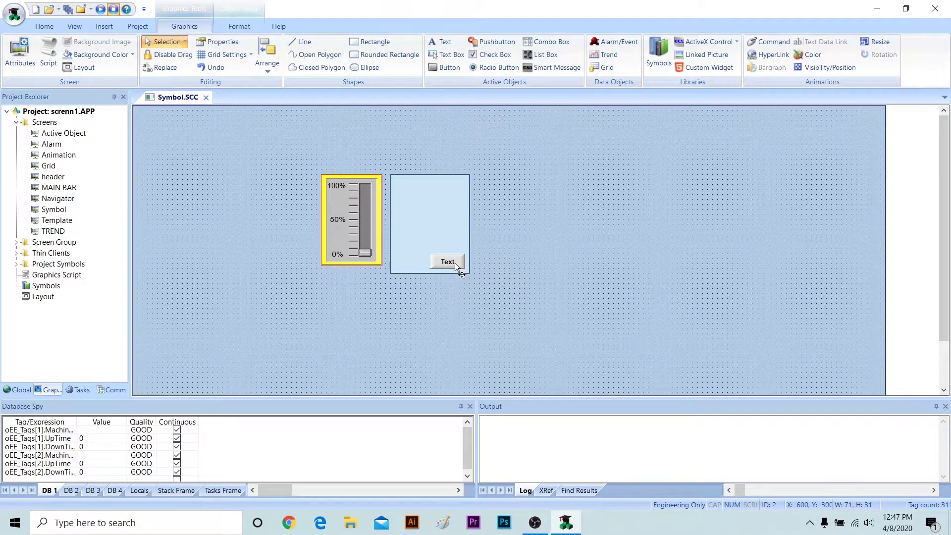
Clear the button's caption and add a Visibility/Position animation to the button.
double_click(455, 261)
left_click_drag(416, 184, 403, 183)
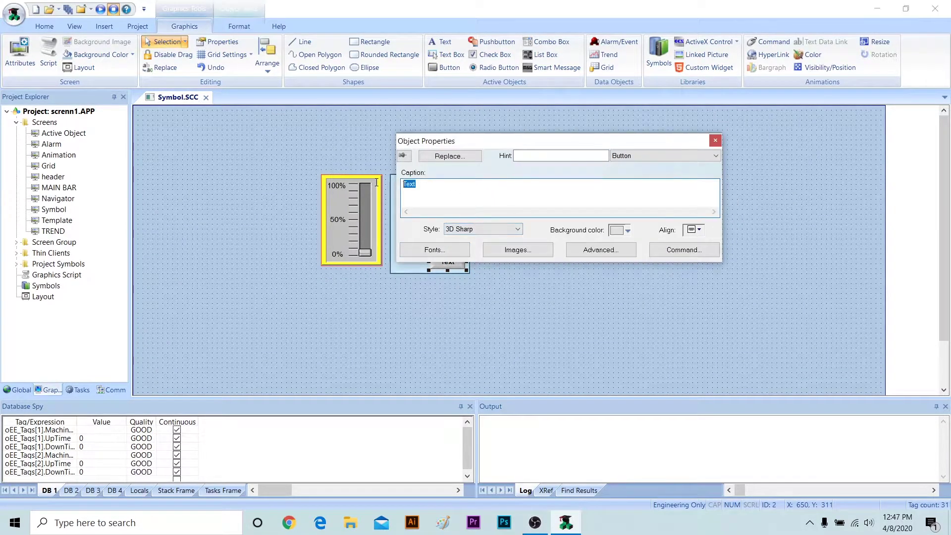
key("BackSpace")
left_click(662, 325)
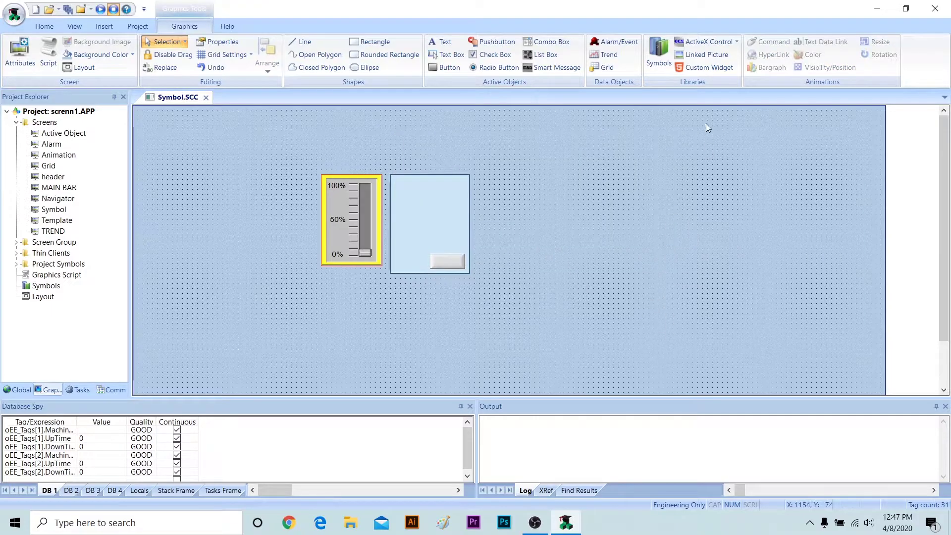
left_click(459, 260)
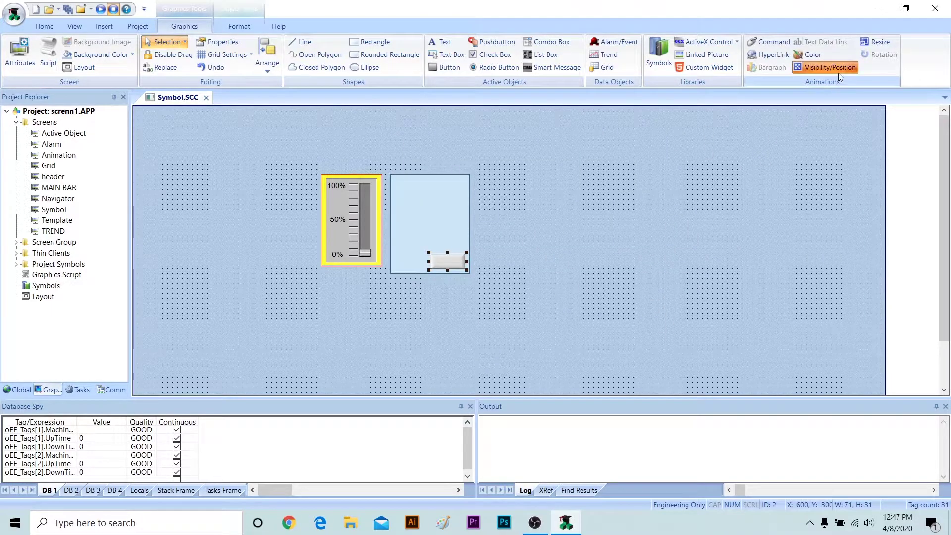
left_click(663, 242)
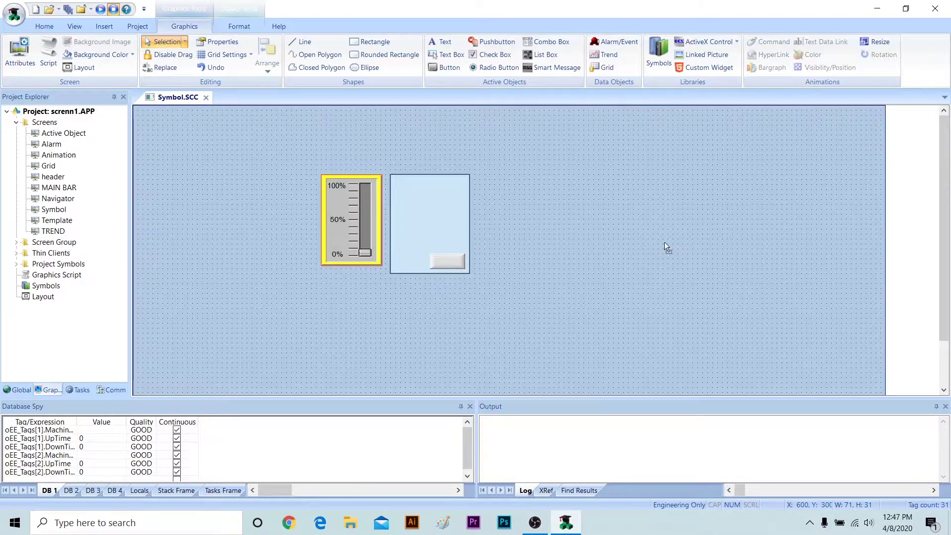
Draw a rectangle about 71 by 151 inside the large one's left side, and narrow the button to about 51 wide.
left_click(369, 42)
mouse_move(395, 180)
left_mouse_down()
mouse_move(424, 261)
mouse_move(433, 256)
left_mouse_up()
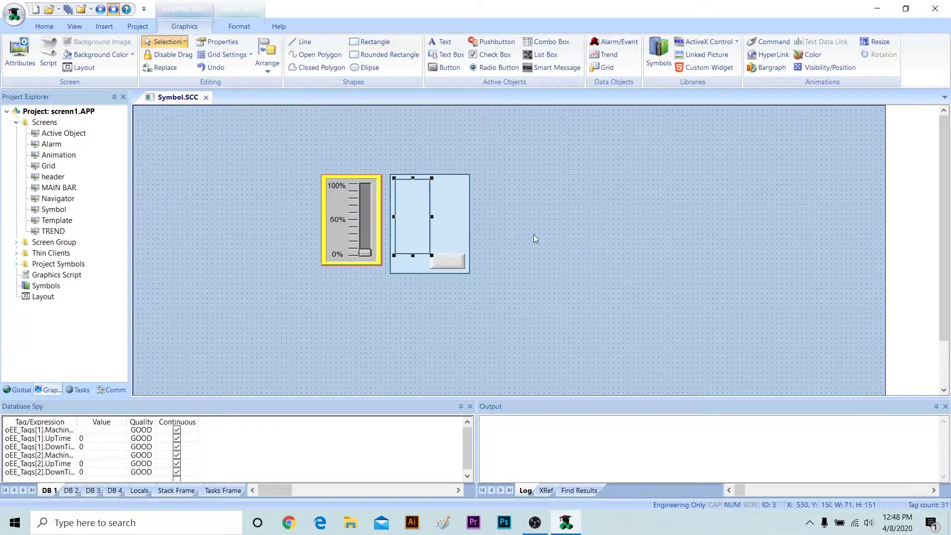
left_click(454, 263)
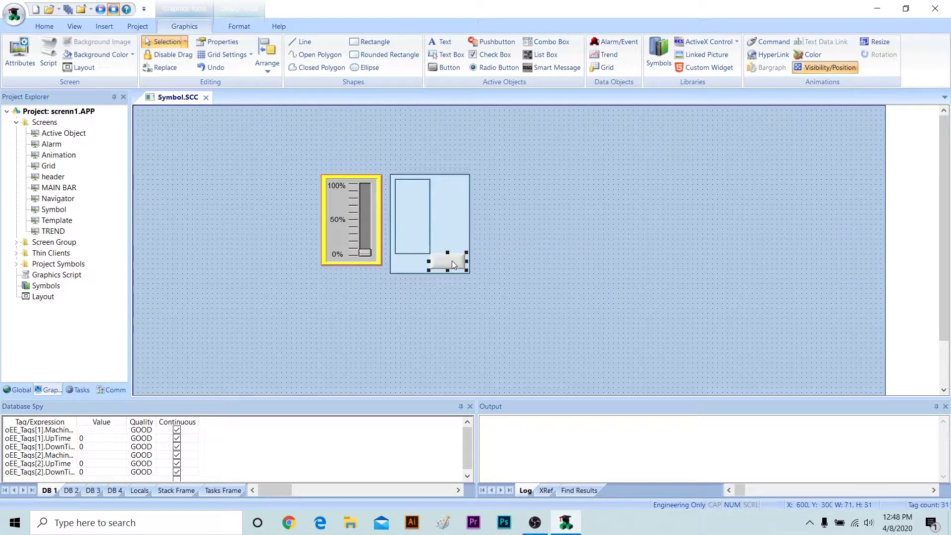
left_click_drag(431, 268, 441, 269)
left_click(583, 213)
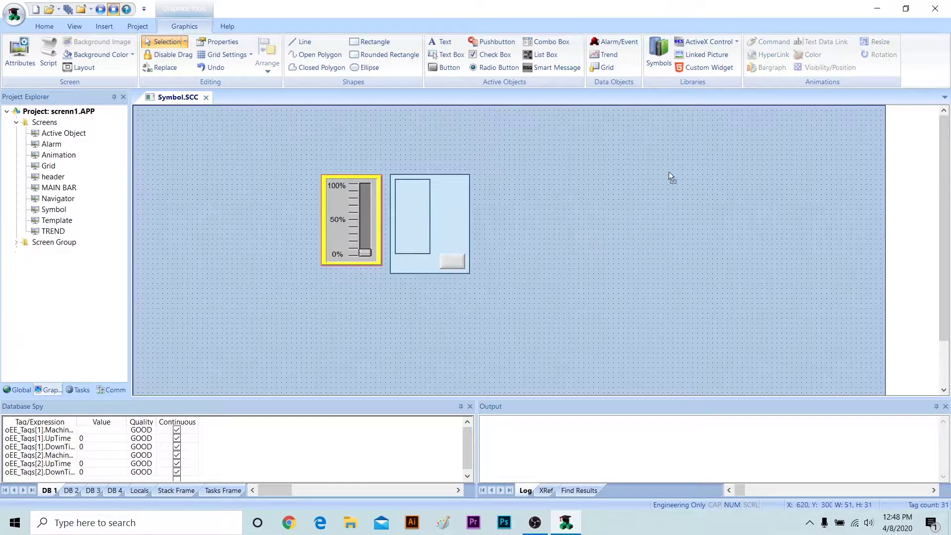
Add a Bargraph animation to the inner rectangle, and place a slightly enlarged "####" text beneath it.
left_click(400, 199)
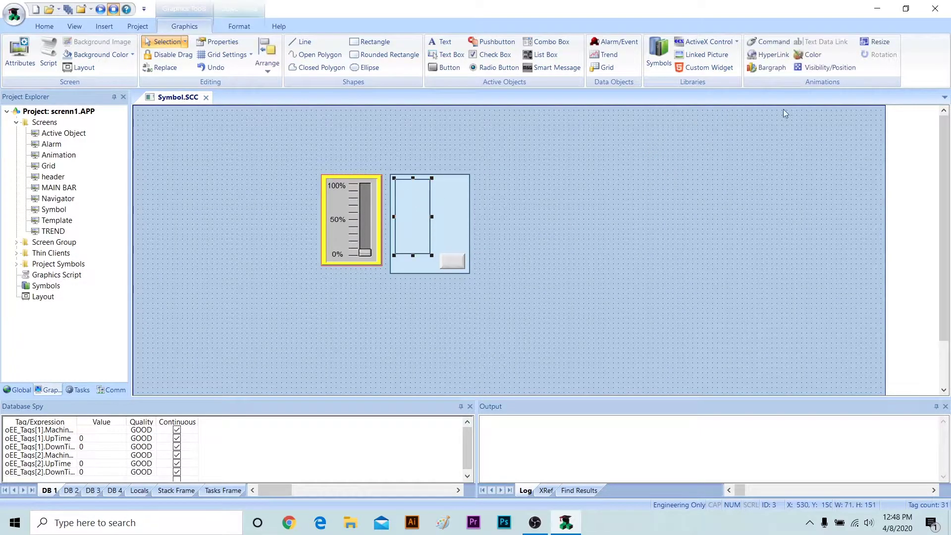
left_click(663, 117)
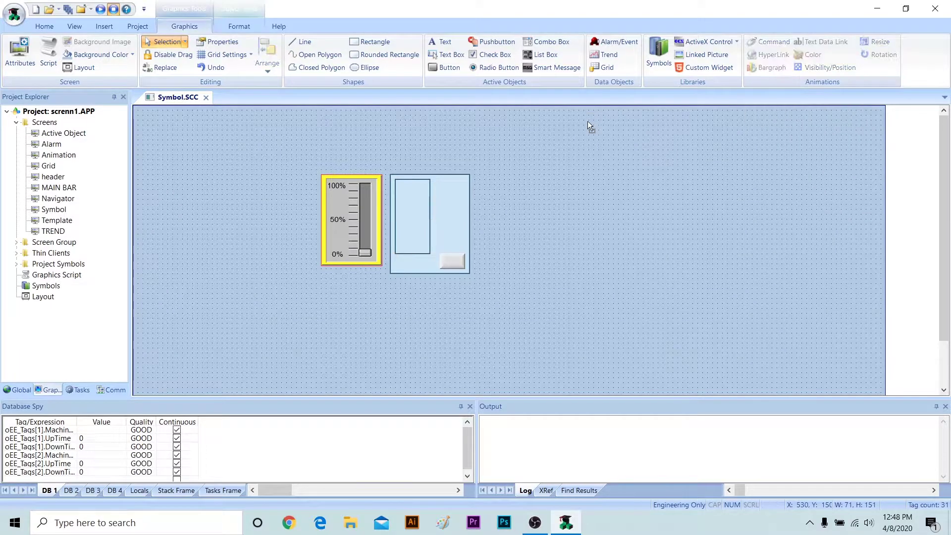
left_click(437, 42)
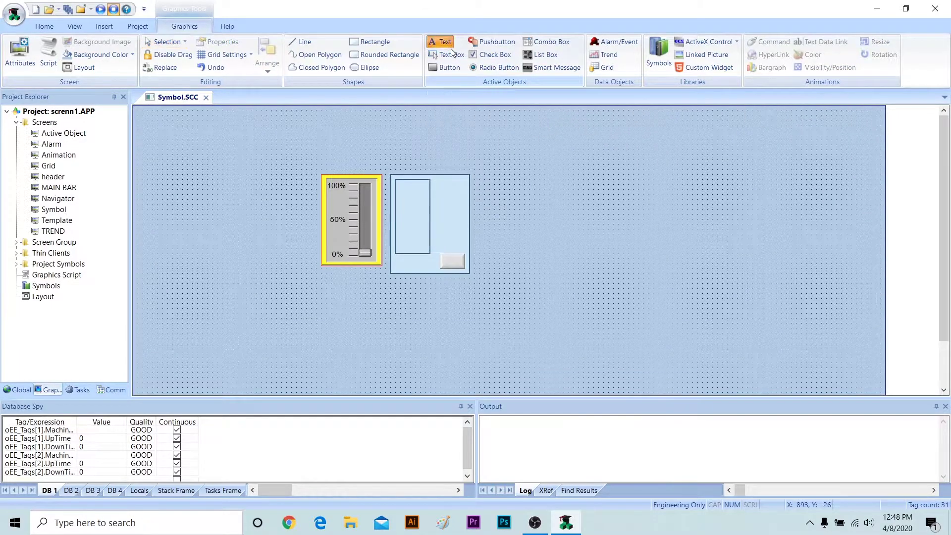
left_click(405, 258)
type("####")
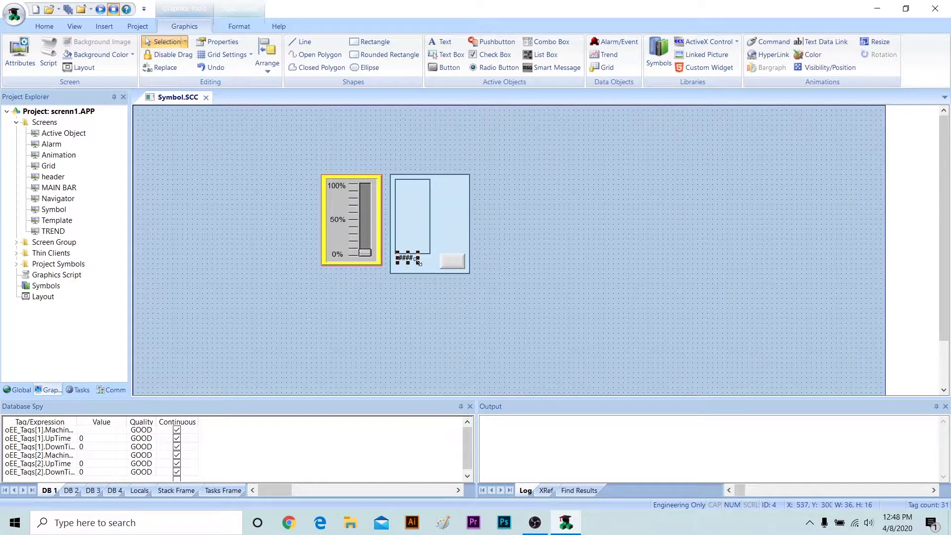
left_click(541, 280)
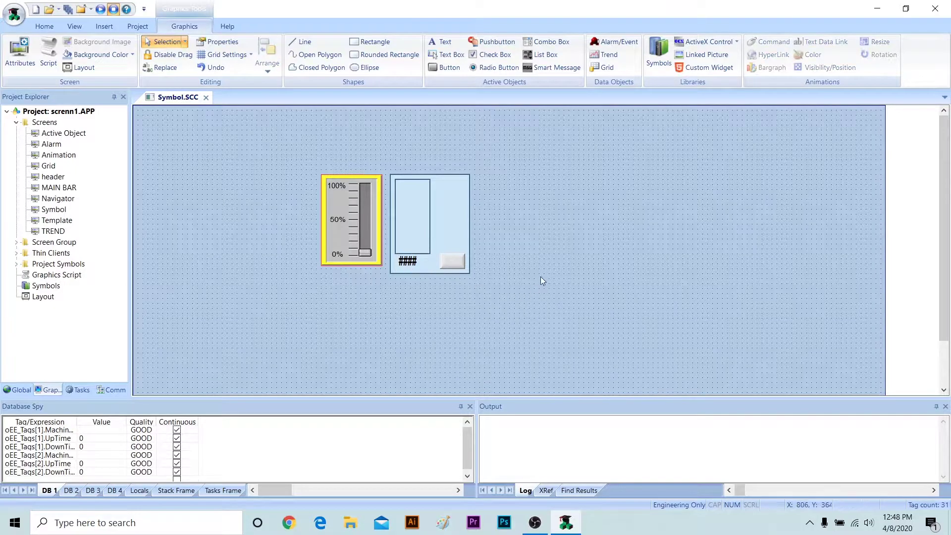
Start a linked symbol from all parts of the custom slider, choosing the Sliders folder as the save location.
left_click_drag(412, 196, 503, 283)
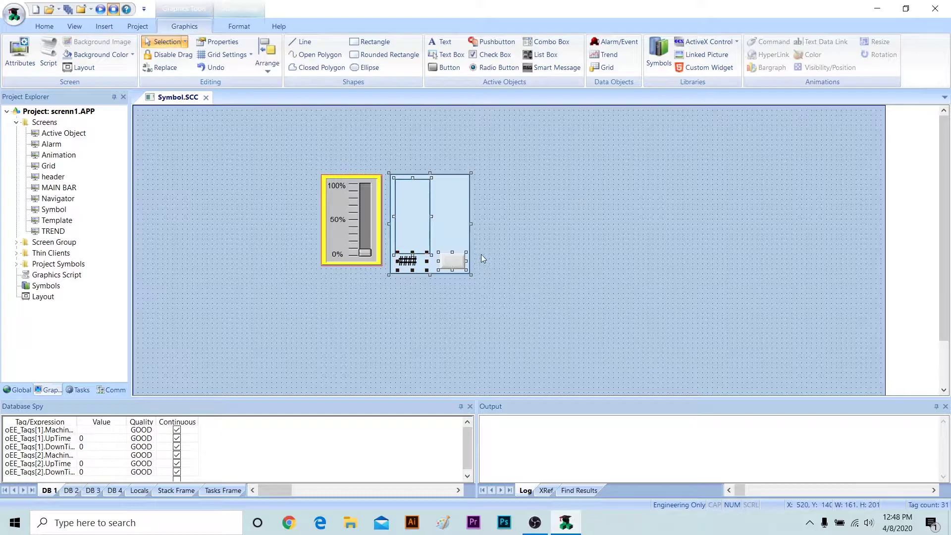
right_click(449, 218)
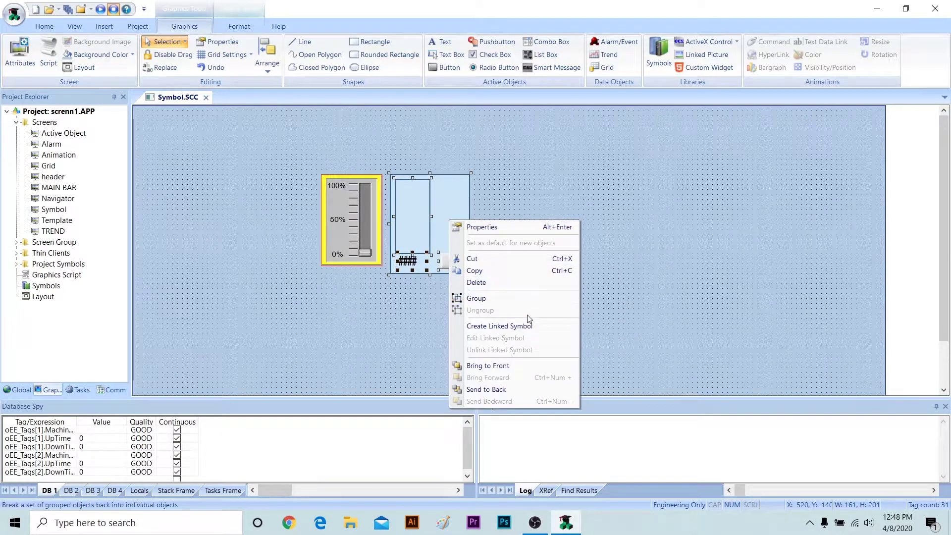
left_click(528, 329)
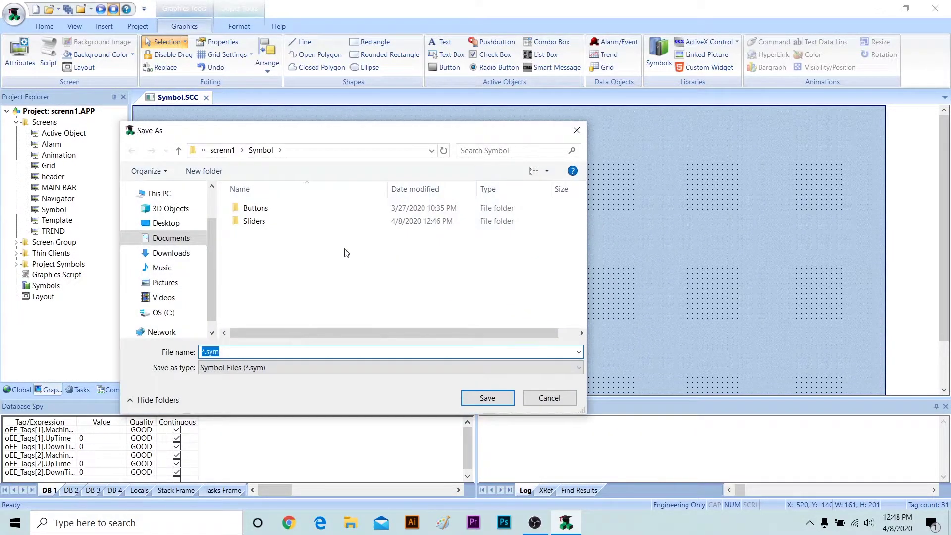
double_click(325, 222)
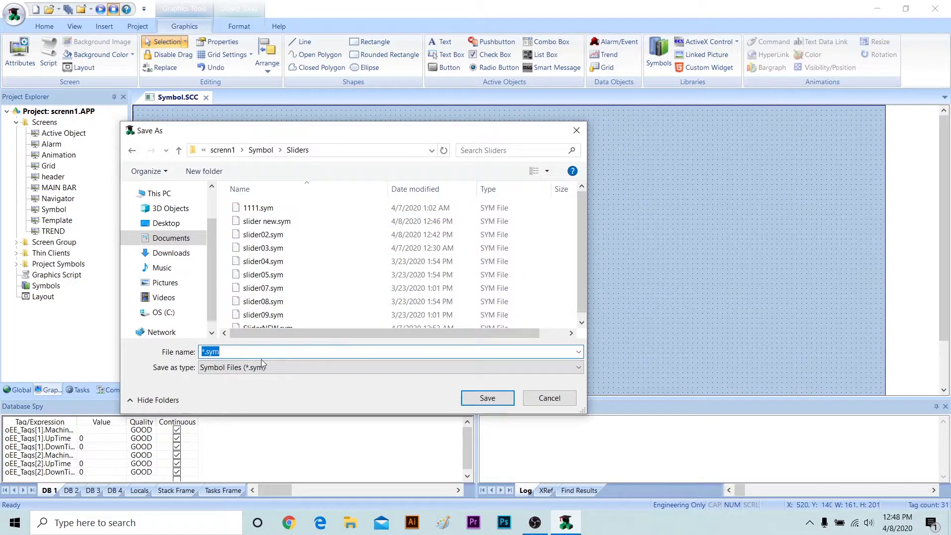
Try to save the linked symbol under the name "S>New".
type("S>New")
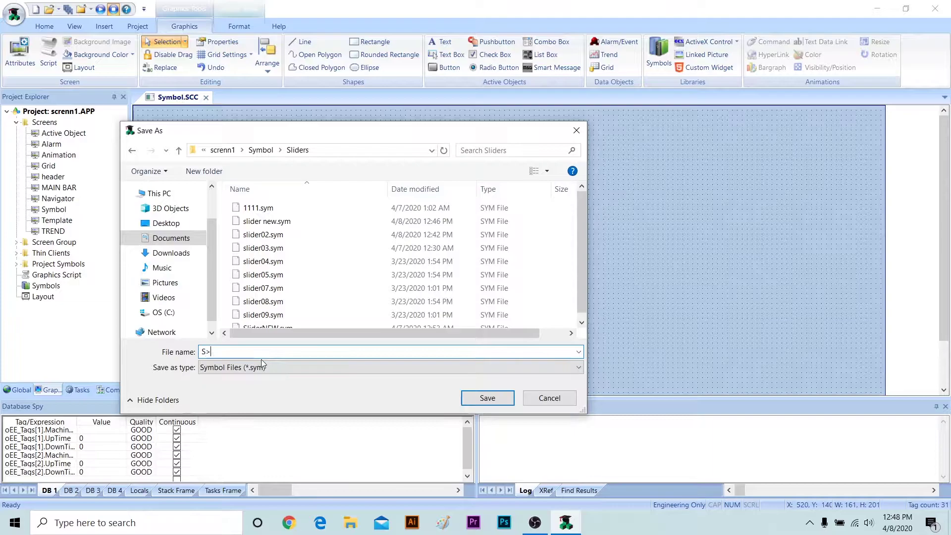
left_click(477, 394)
left_click(557, 267)
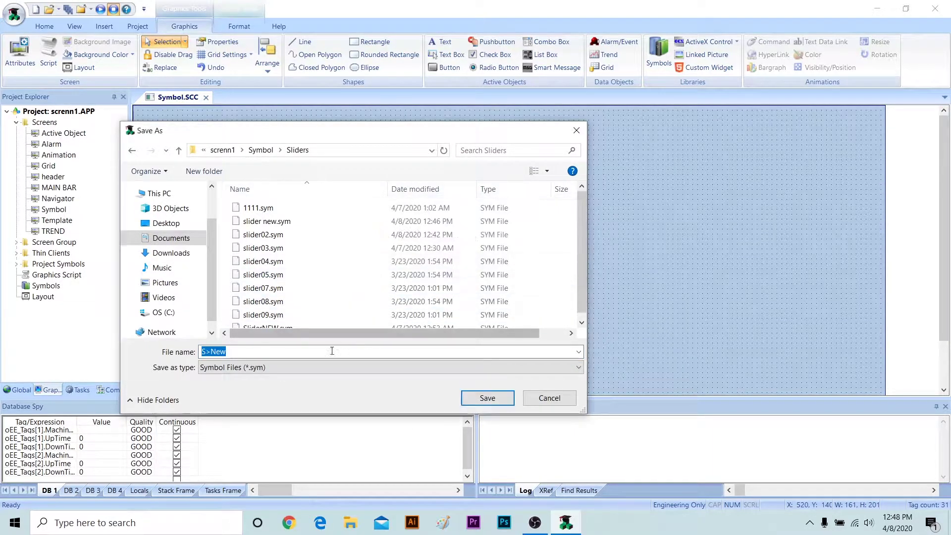
key("Return")
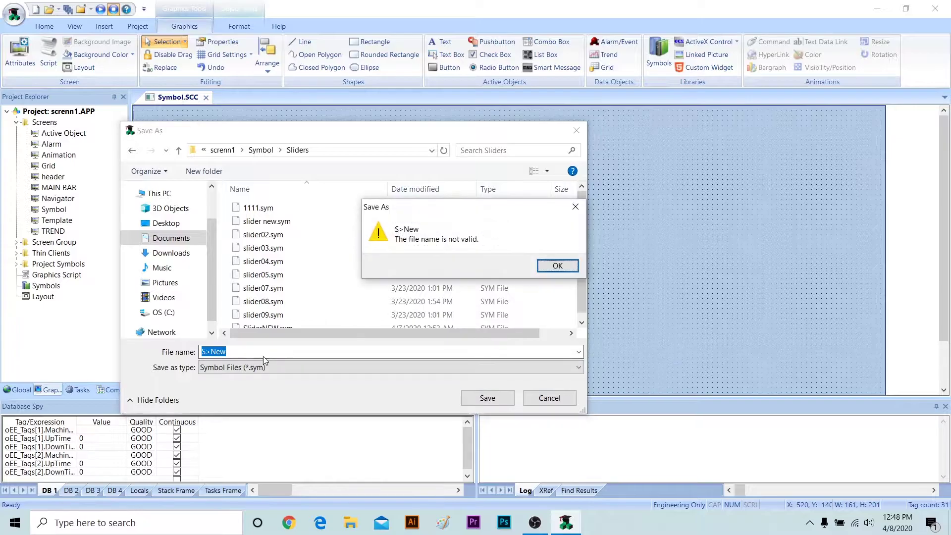
left_click(552, 265)
key("Return")
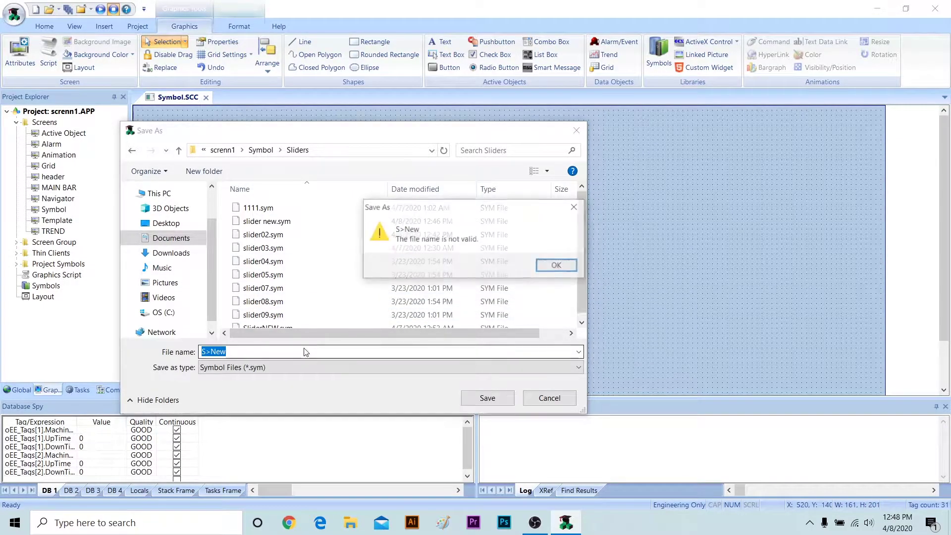
left_click(557, 266)
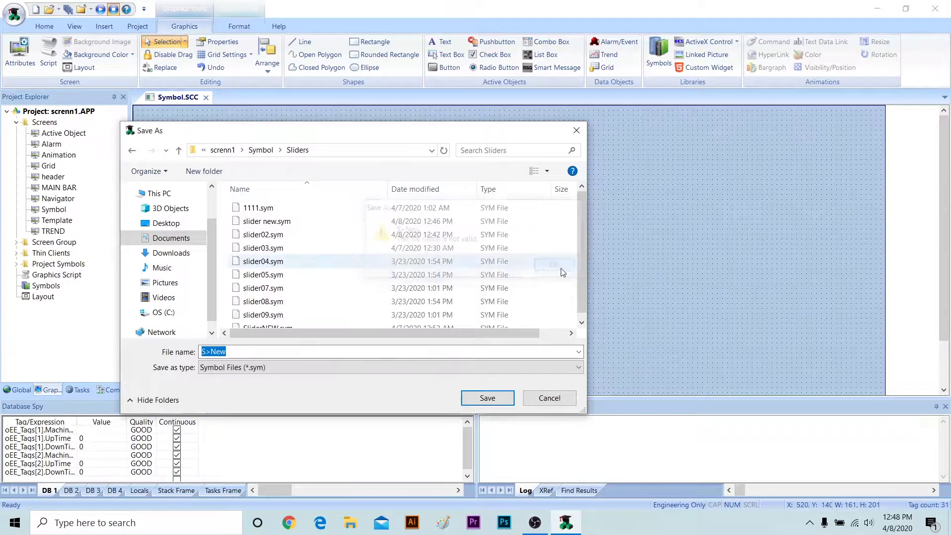
Replace the file name with "SliderNEWW" and save the linked symbol.
left_click(359, 351)
key("BackSpace")
key("BackSpace")
key("BackSpace")
key("BackSpace")
key("BackSpace")
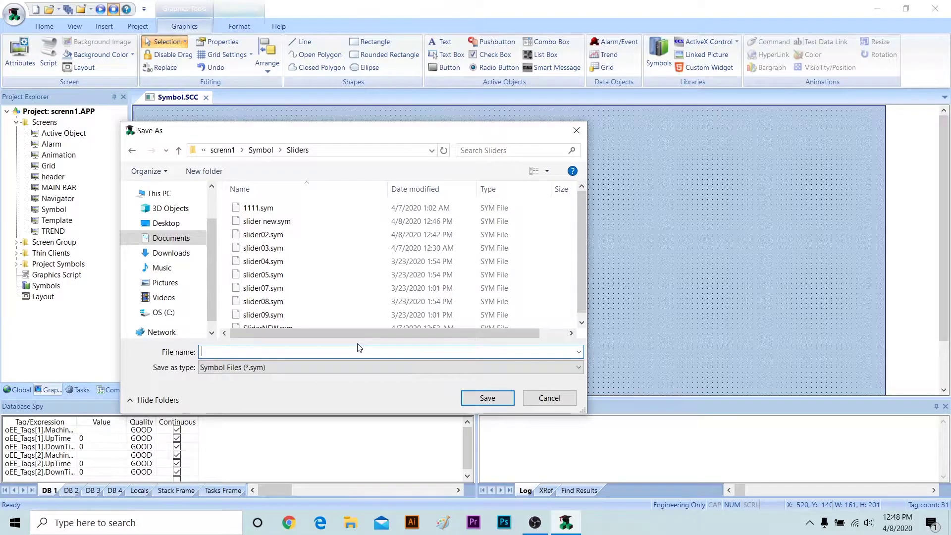
type("Slide")
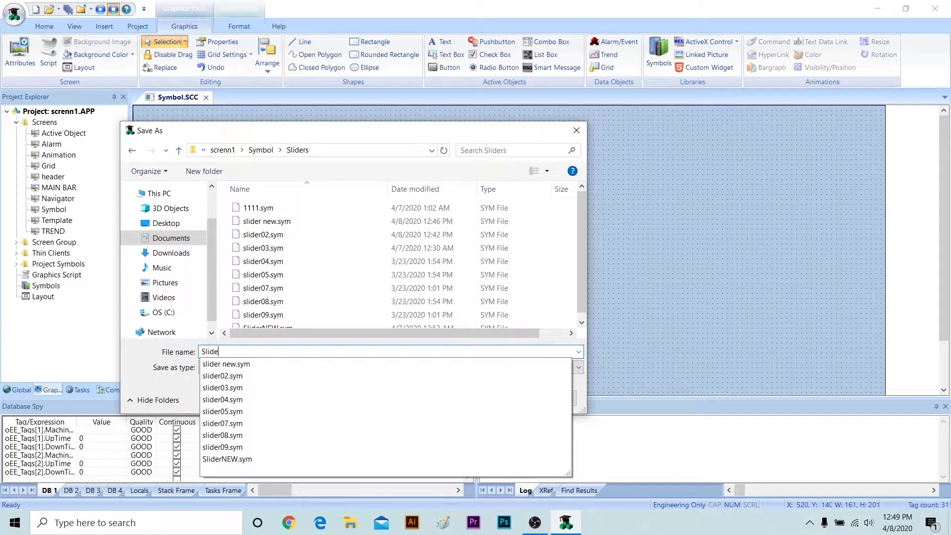
type("rNEWW")
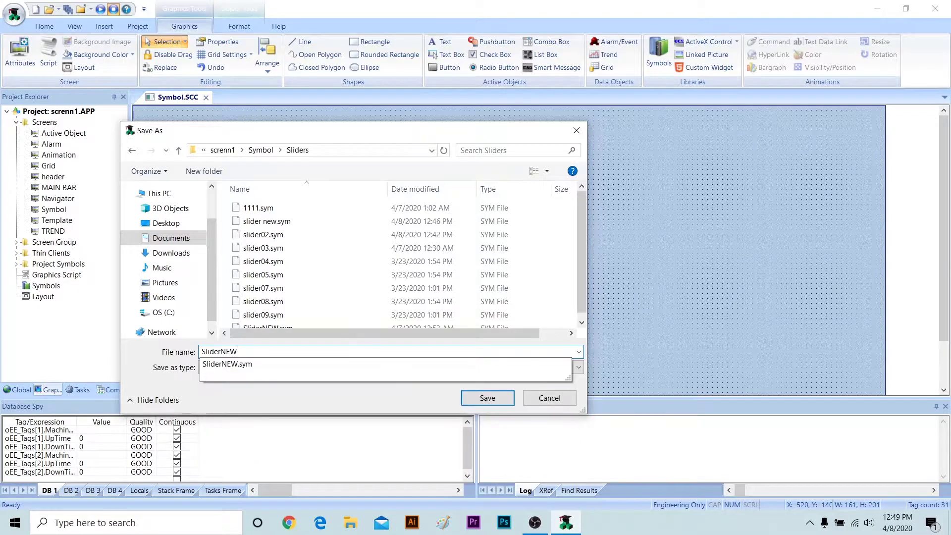
left_click(493, 404)
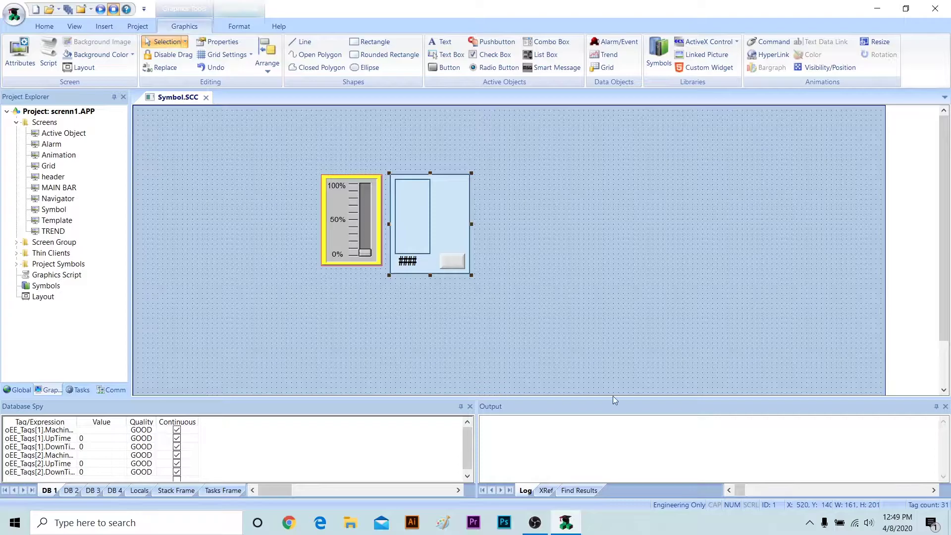
Edit the linked symbol and set the vertical tag/expression of the button's Visibility/Position animation to "#TagVal:".
right_click(453, 237)
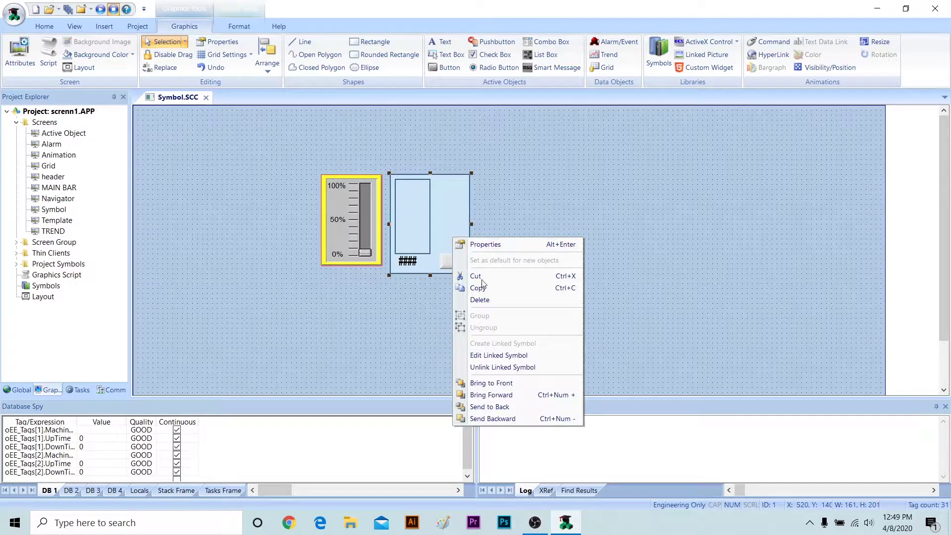
left_click(530, 354)
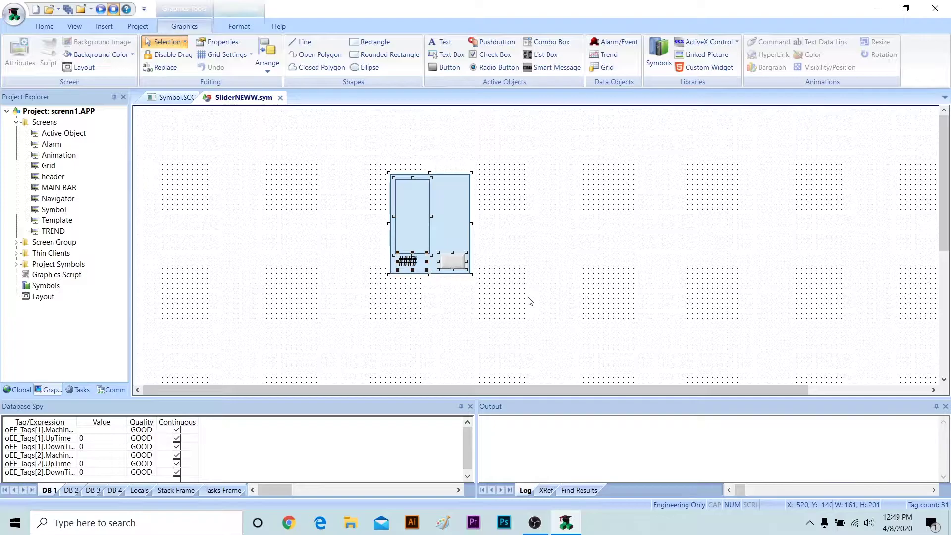
left_click(490, 261)
double_click(458, 260)
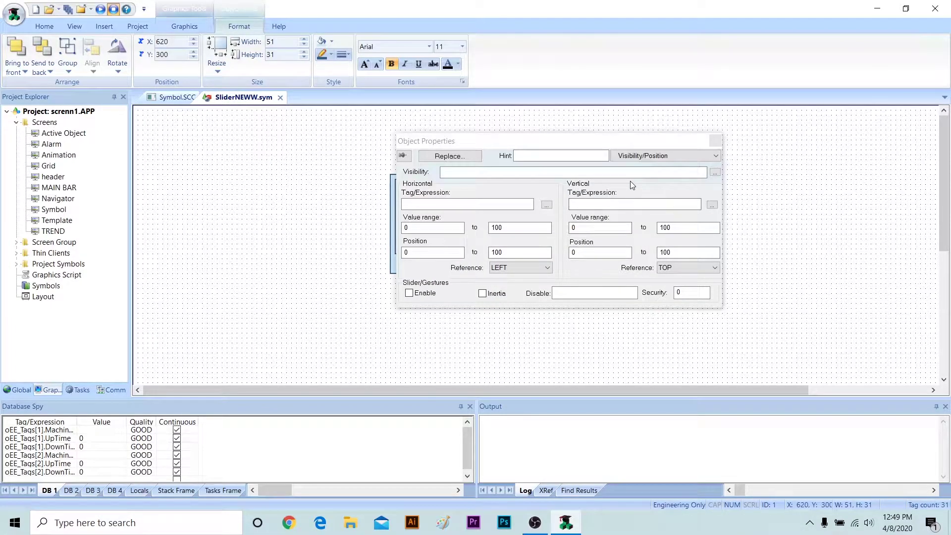
left_click(638, 208)
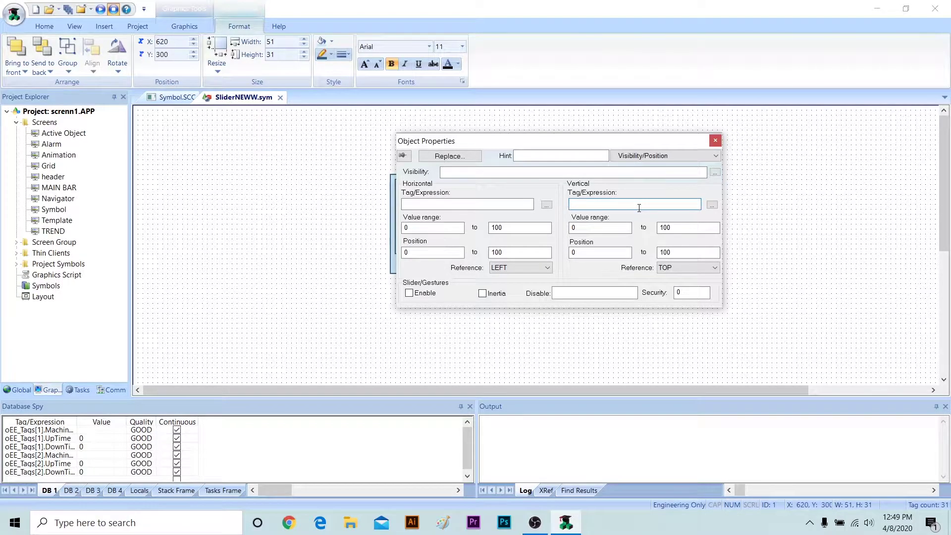
type("#tagVal:")
key("Tab")
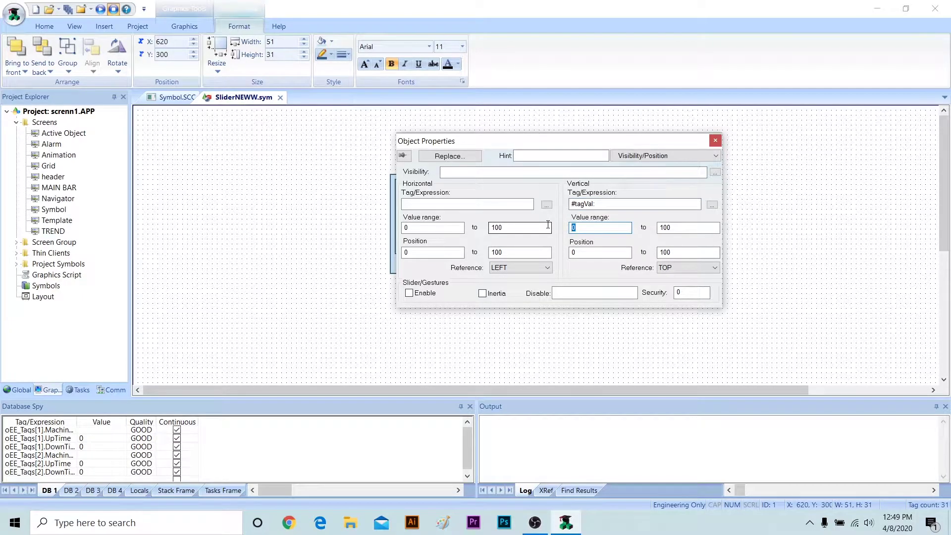
left_click(578, 204)
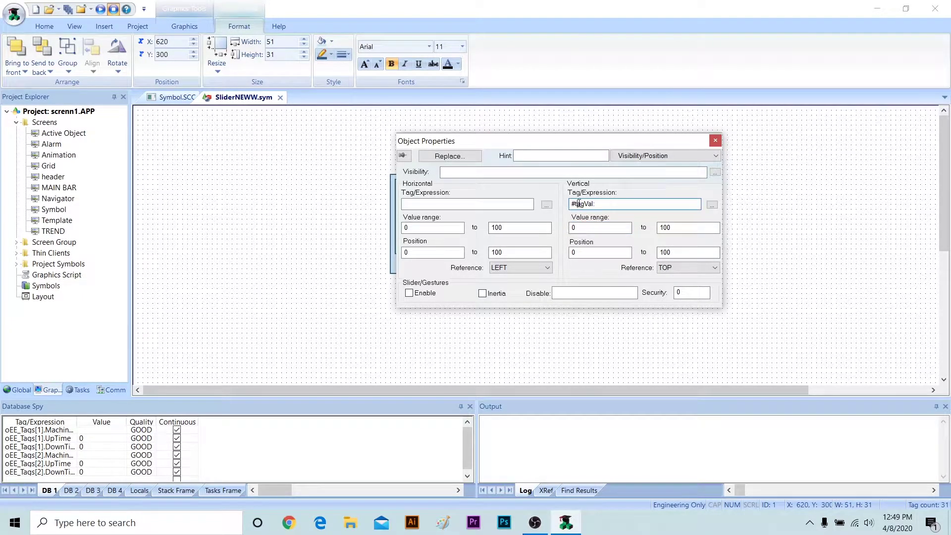
key("BackSpace")
type("T")
Set the vertical value range of the button's animation from "#MinVal:" to "#MaxVal:".
left_click(579, 227)
key("BackSpace")
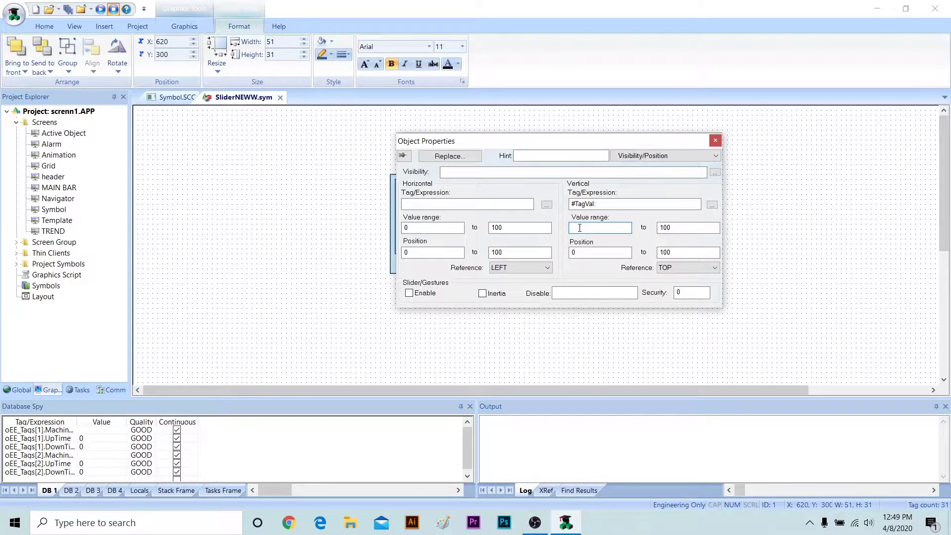
type("#MinVal")
key("Tab")
type("#")
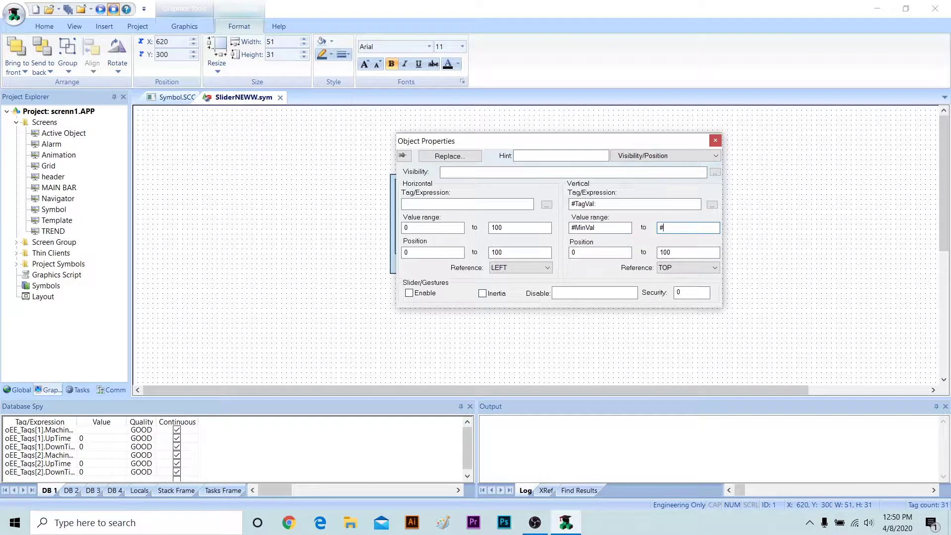
type("MaxVal:")
left_click(610, 227)
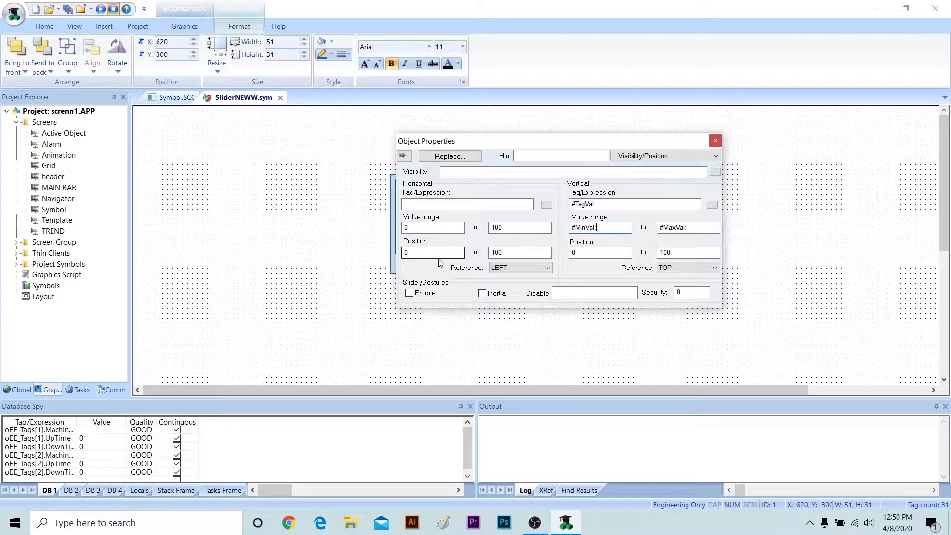
Enable the slider gesture on the button and set its vertical end position to -100.
left_click(409, 293)
left_click(661, 253)
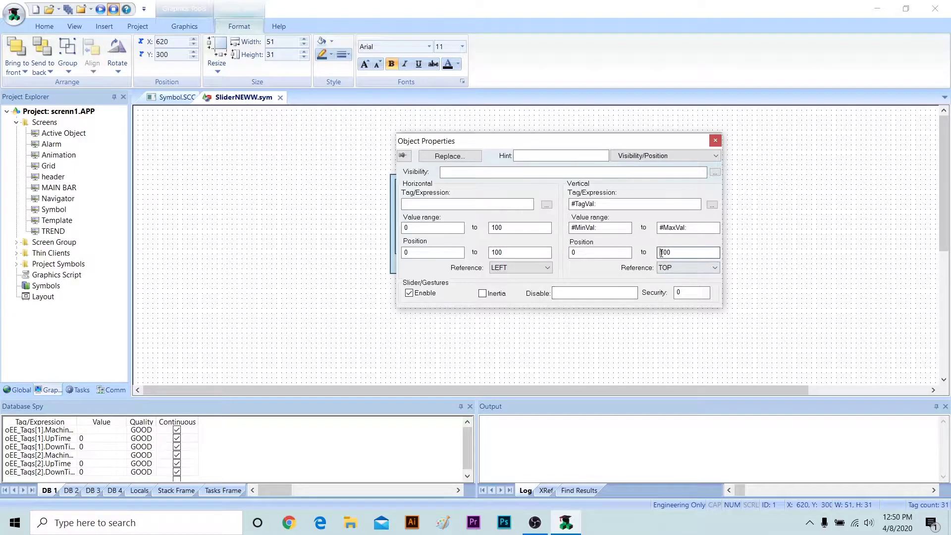
type("-")
left_click(766, 251)
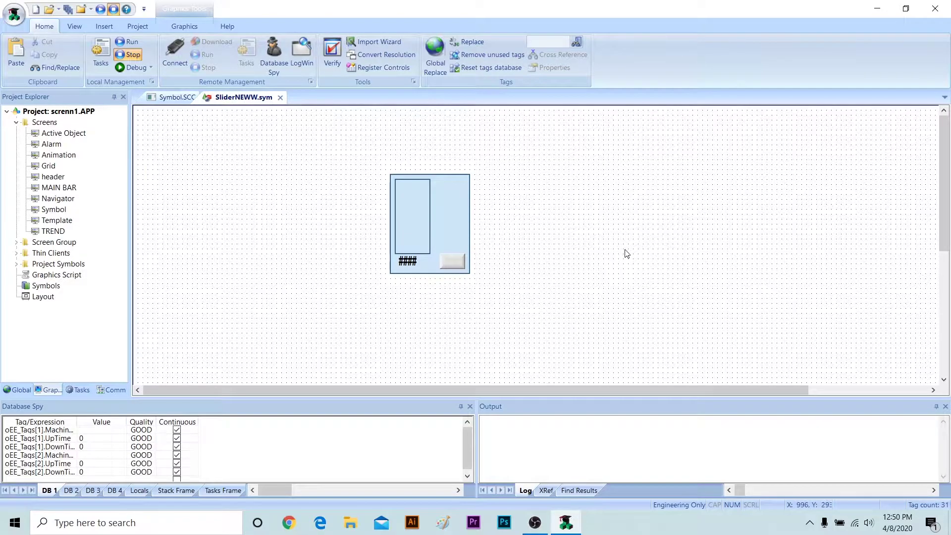
Add a text data link to the "####" text and set its tag/expression to "#TagVal:".
left_click(407, 262)
double_click(407, 264)
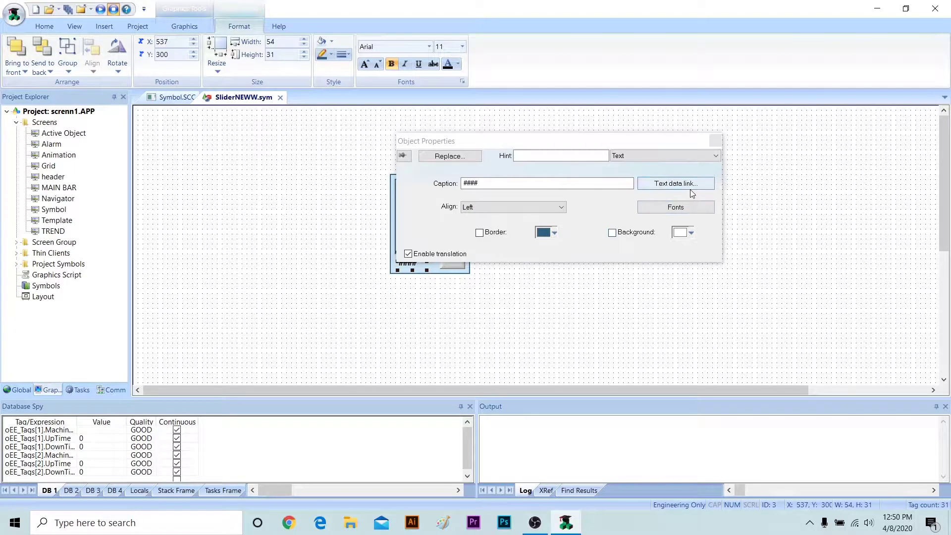
left_click(676, 183)
left_click(711, 174)
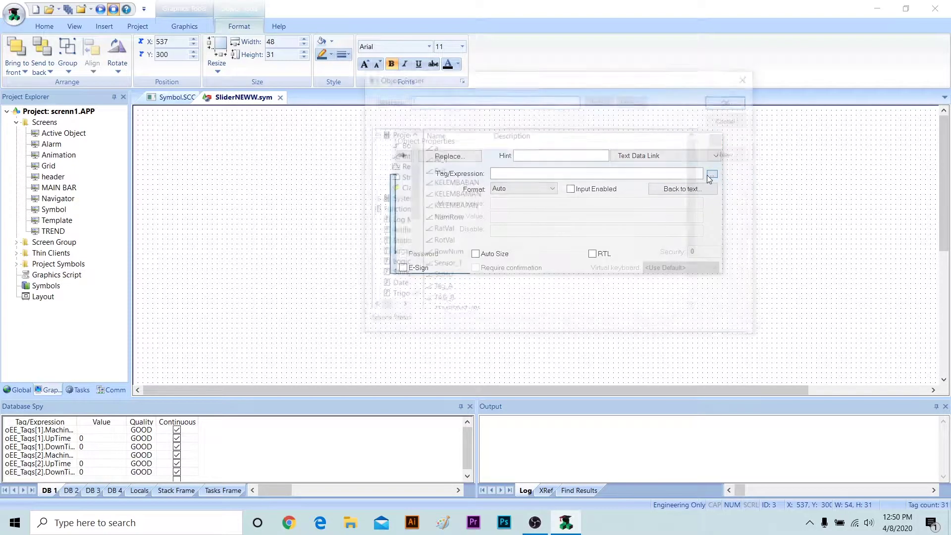
left_click(749, 76)
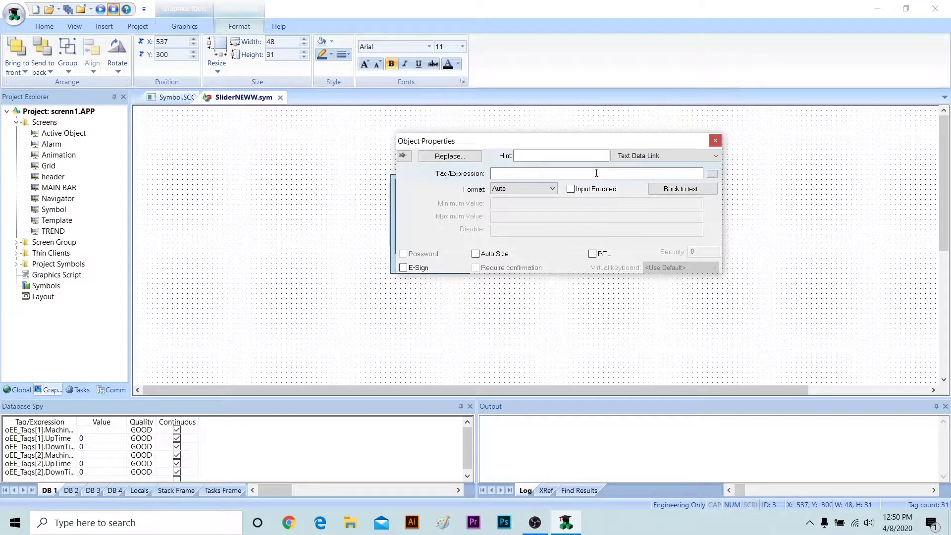
type("@")
key("BackSpace")
type("#TagVal:")
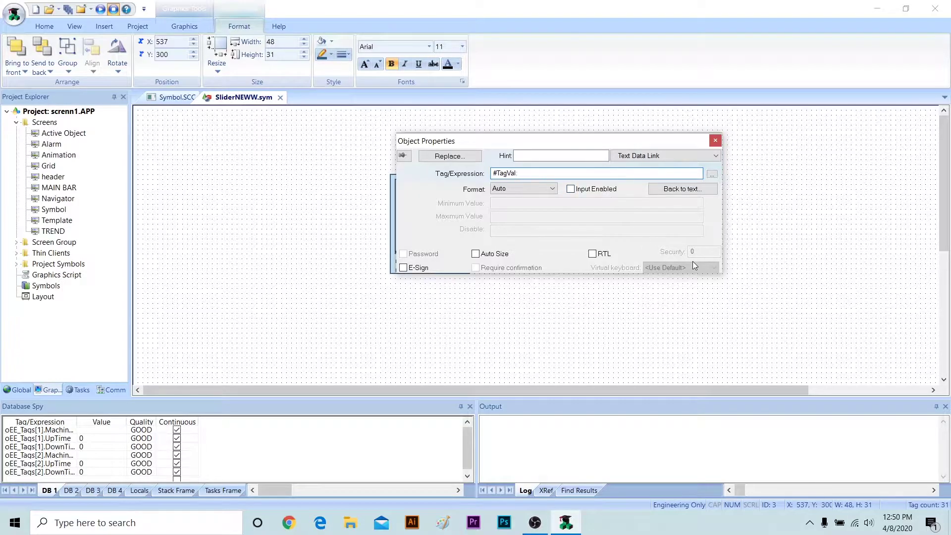
left_click(657, 157)
left_click(658, 166)
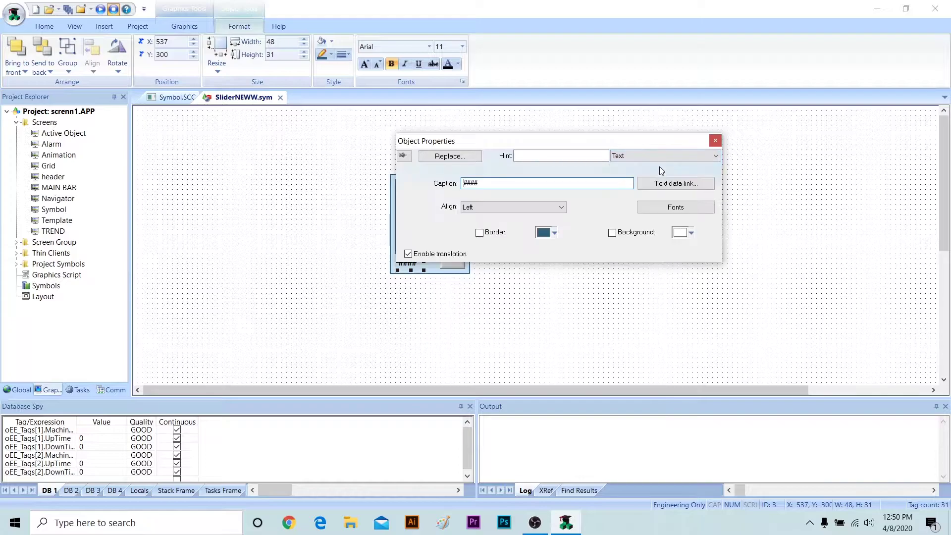
left_click(689, 189)
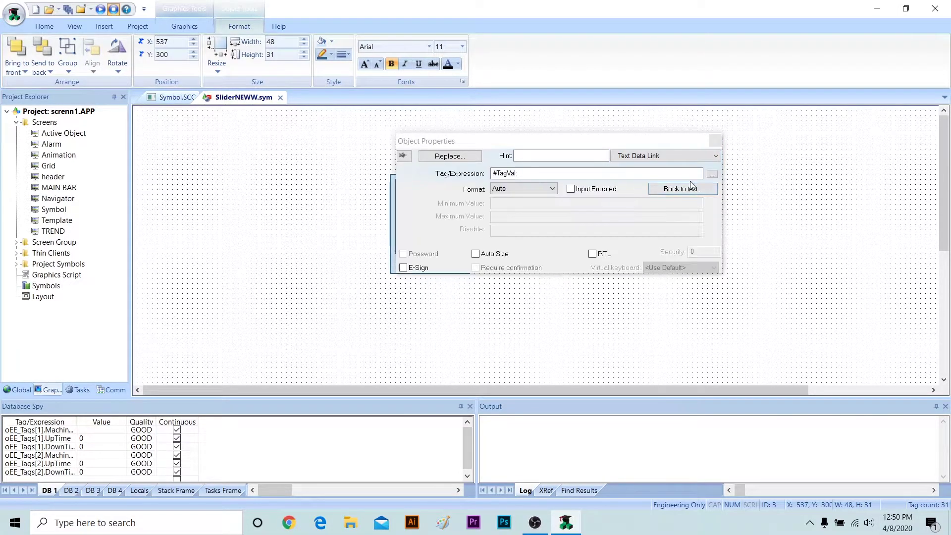
left_click(712, 173)
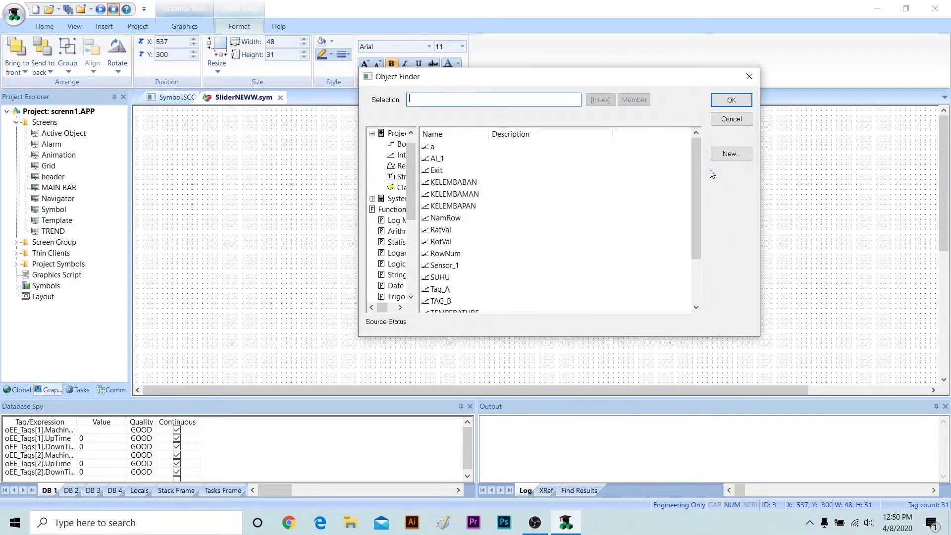
left_click(755, 73)
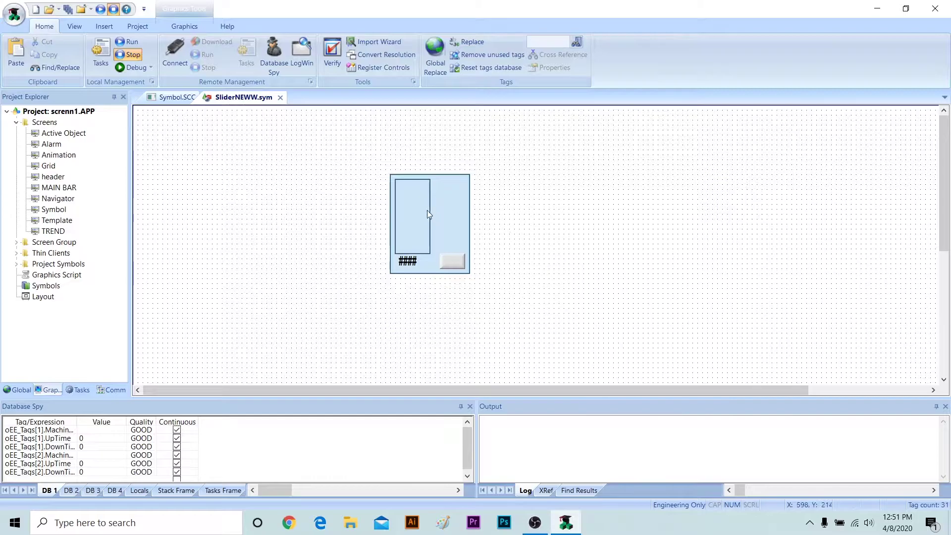
Set the tag/expression of the inner rectangle's BarGraph animation to "#TagVal:".
double_click(420, 206)
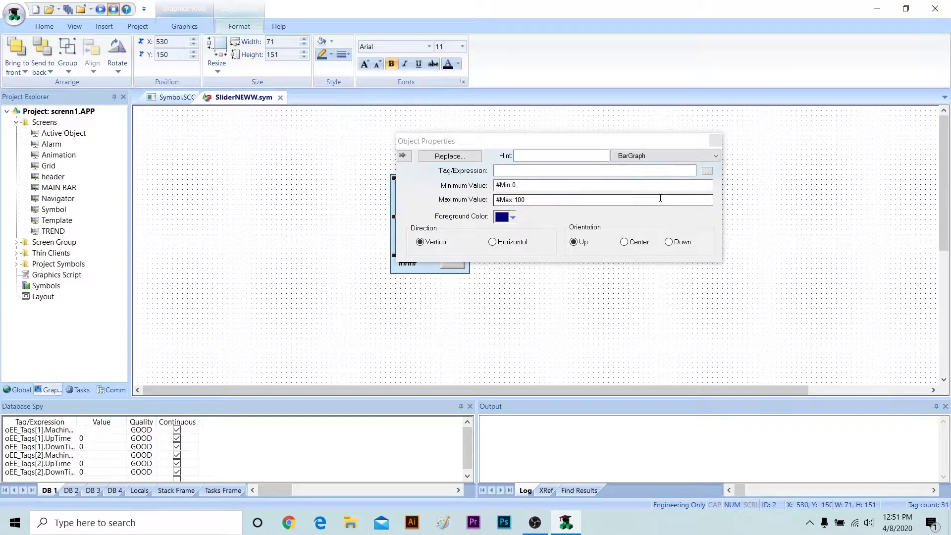
left_click(512, 171)
type("#TagVal")
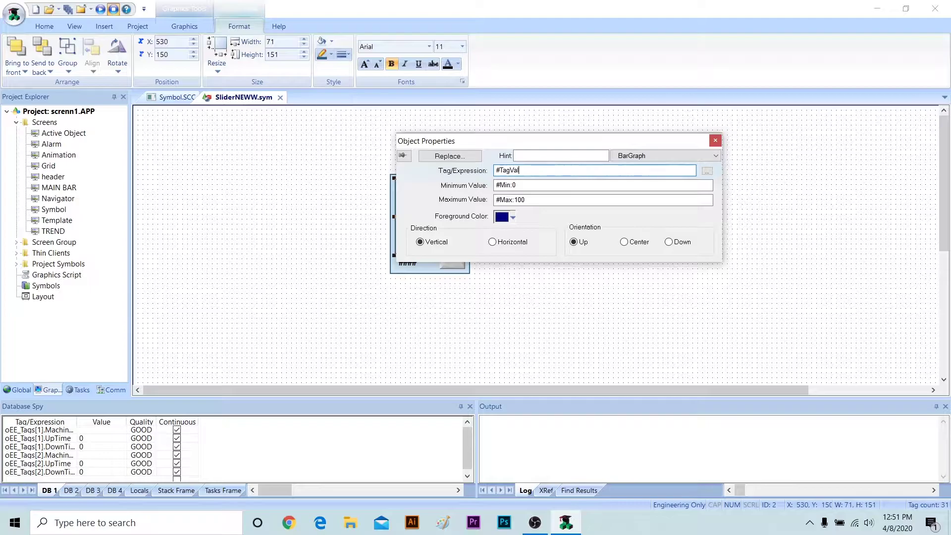
type(":")
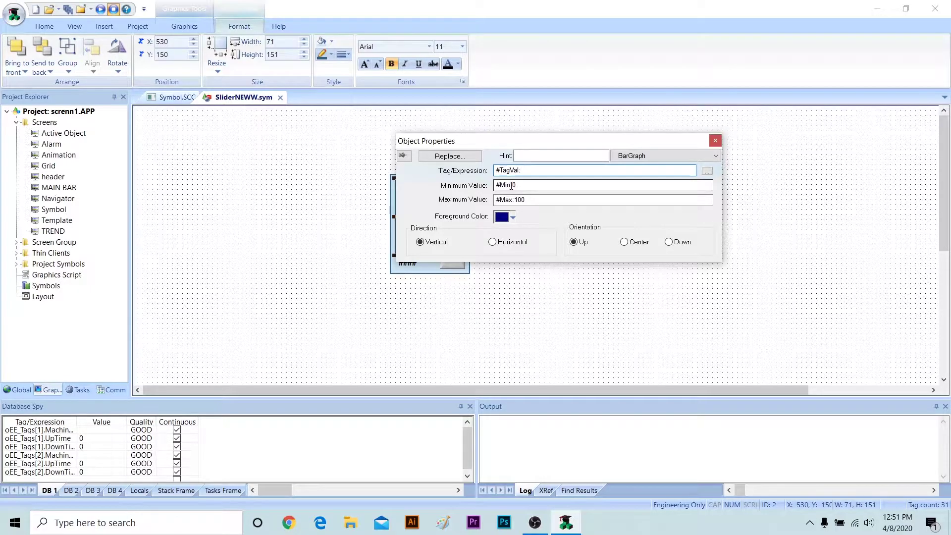
Set the BarGraph animation's minimum value to "#MinVal:0" and its maximum value to "#MaxVal:100".
left_click(511, 185)
type("Val")
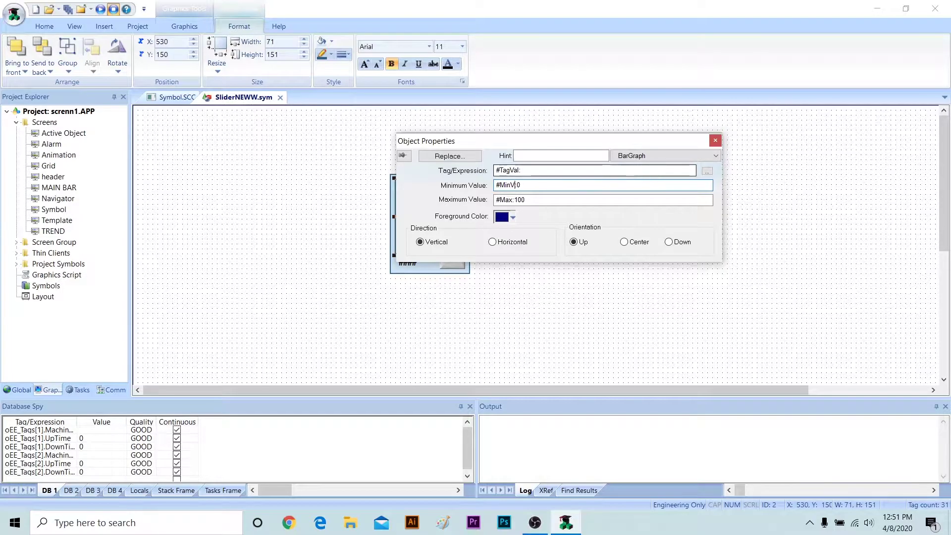
left_click(513, 199)
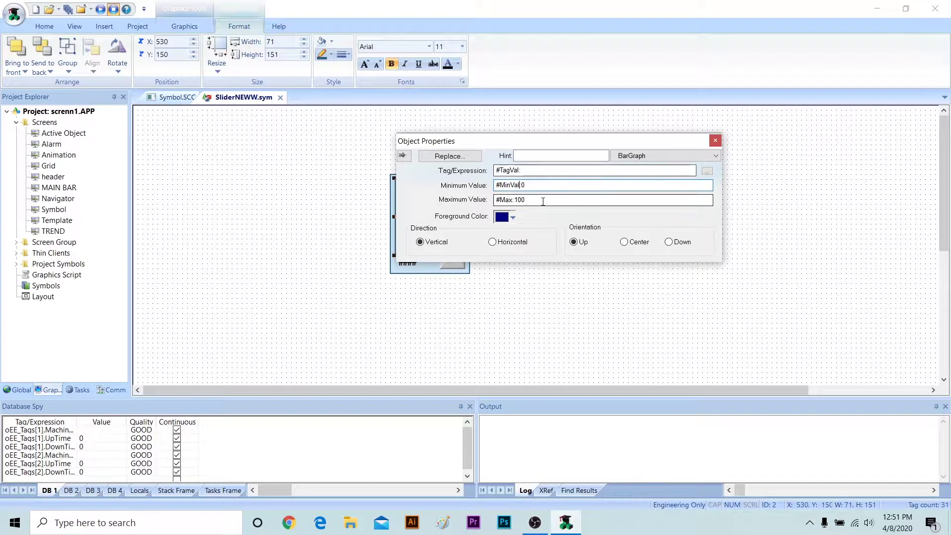
type("Val")
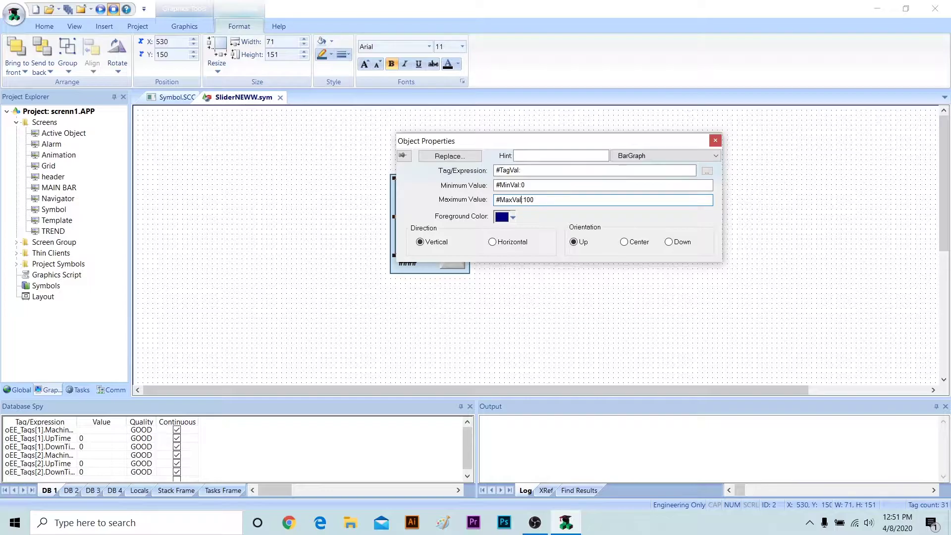
left_click(738, 215)
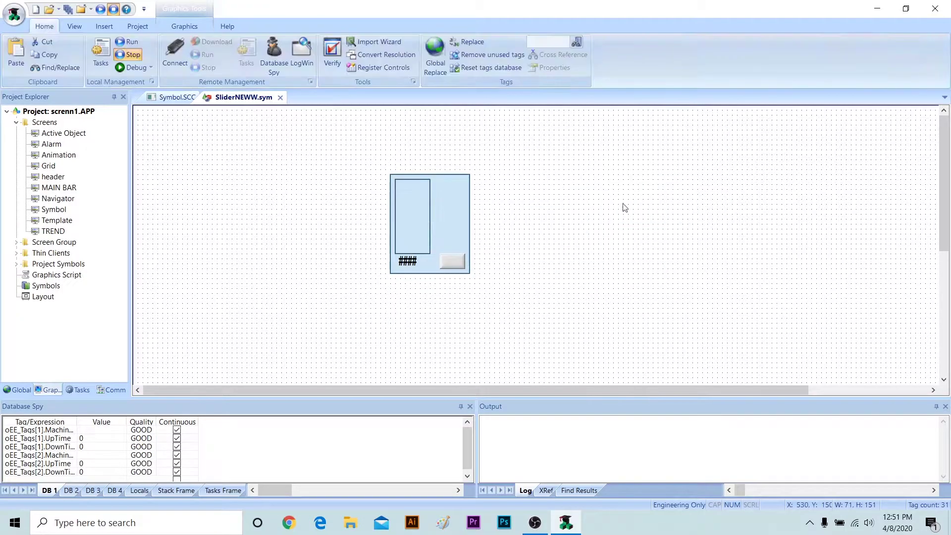
Save and close the SliderNEWW symbol and the Symbol screen that uses it.
left_click(280, 100)
left_click(427, 304)
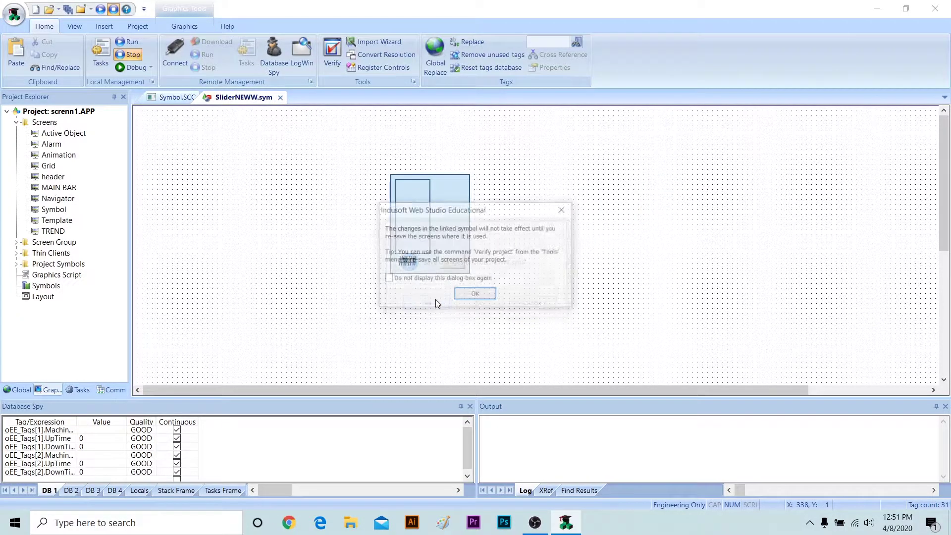
left_click(472, 297)
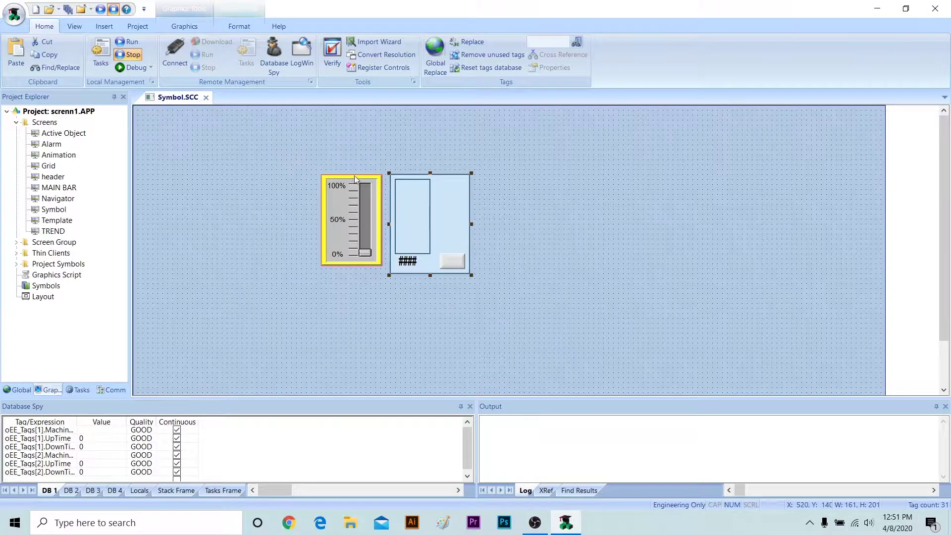
left_click(206, 98)
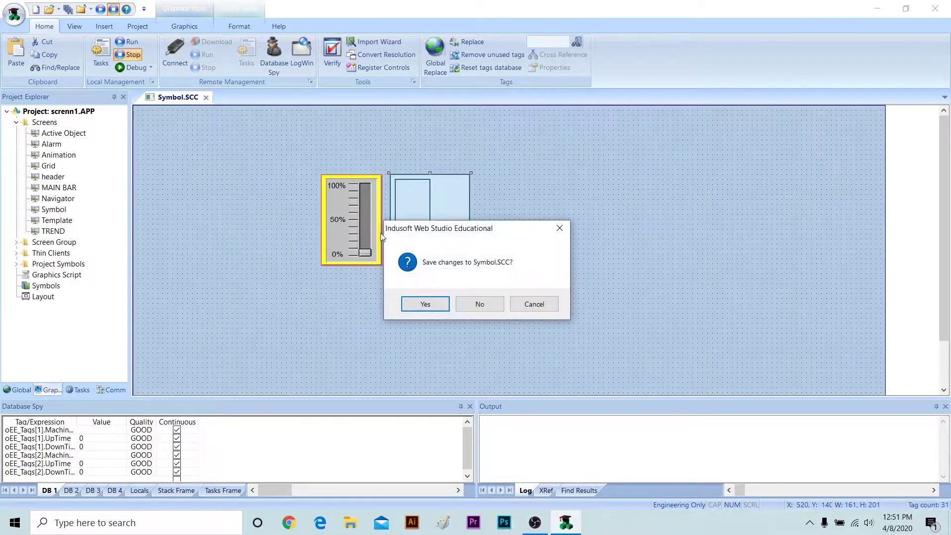
left_click(435, 302)
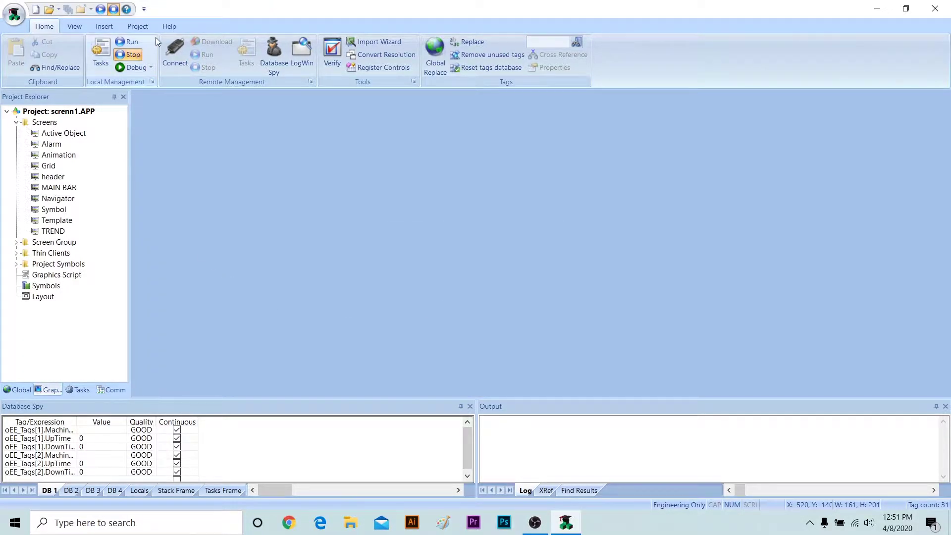
Run the project, try the new slider's button on the Symbol screen, and exit the running application.
left_click(131, 44)
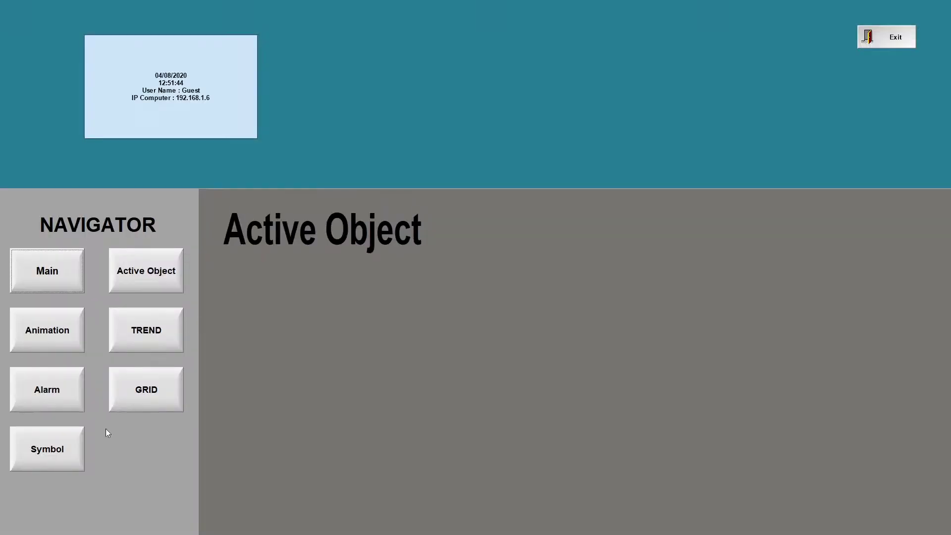
left_click(73, 451)
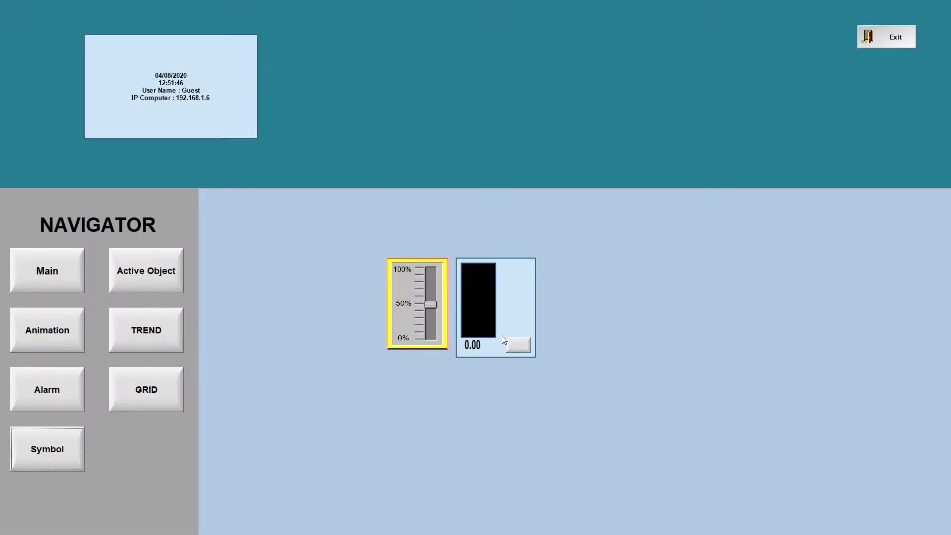
left_click(517, 345)
left_click(894, 38)
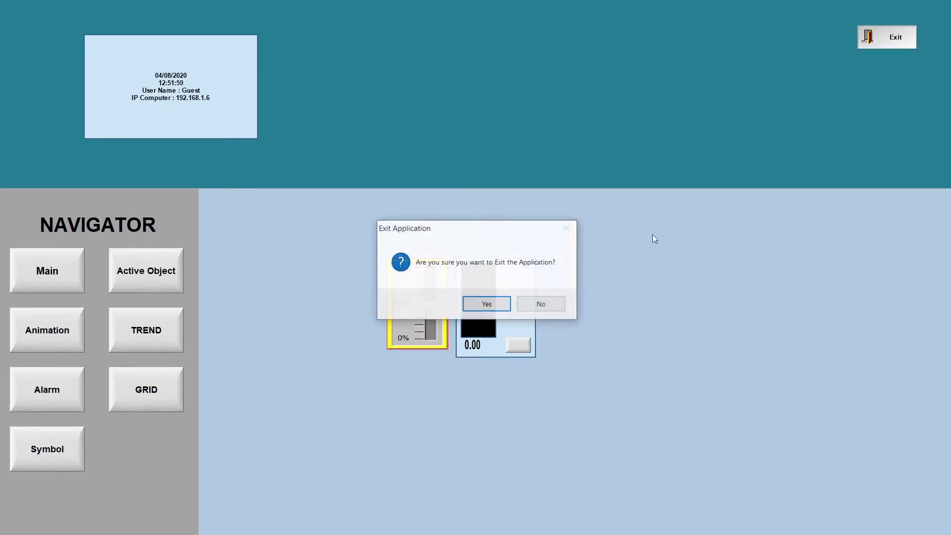
left_click(485, 307)
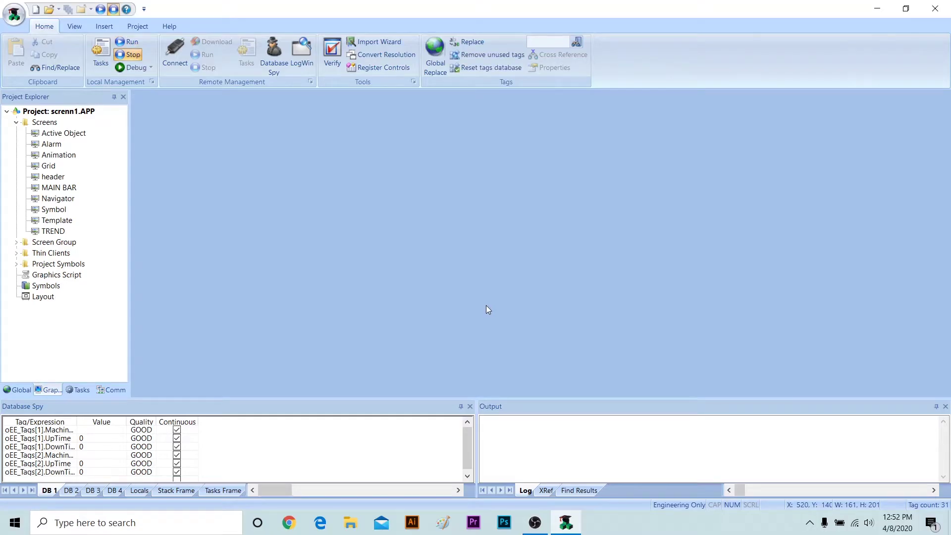
Reopen the Symbol screen and set the SliderNEWW linked symbol's MaxVal to 100 and MinVal to 0.
double_click(66, 210)
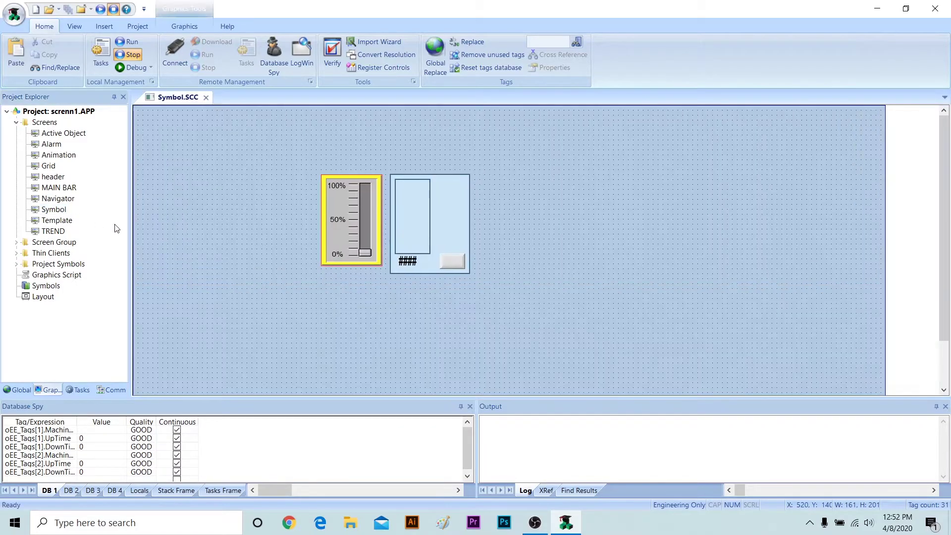
left_click_drag(438, 203, 508, 218)
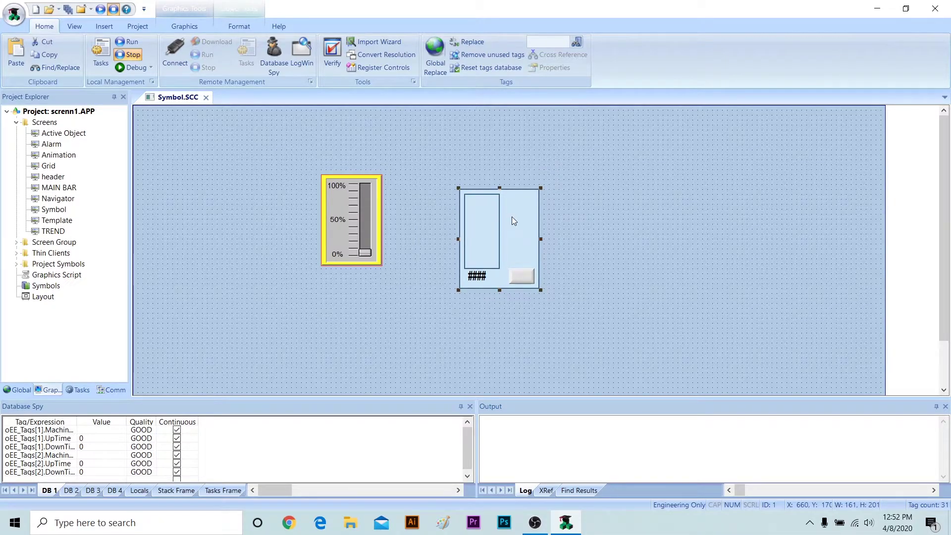
key("ctrl+z")
double_click(450, 218)
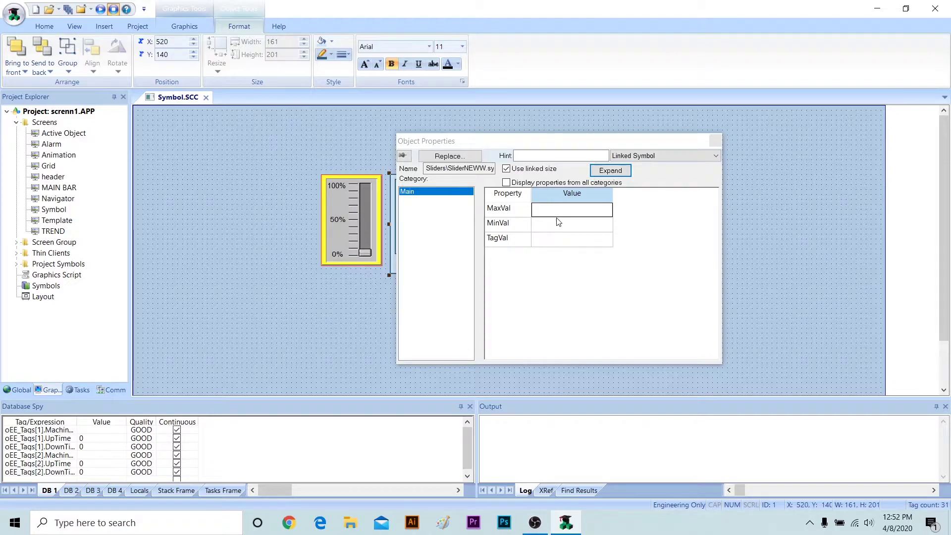
double_click(573, 211)
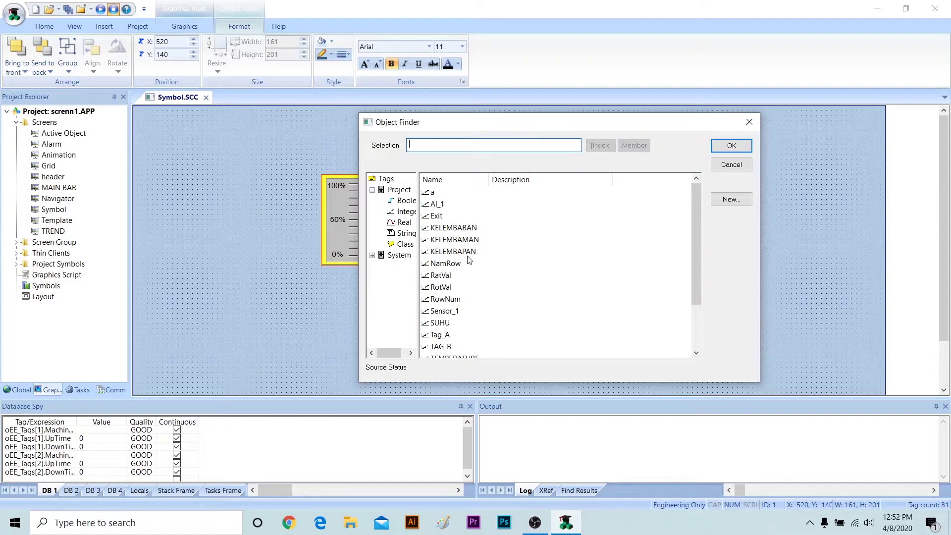
left_click(747, 122)
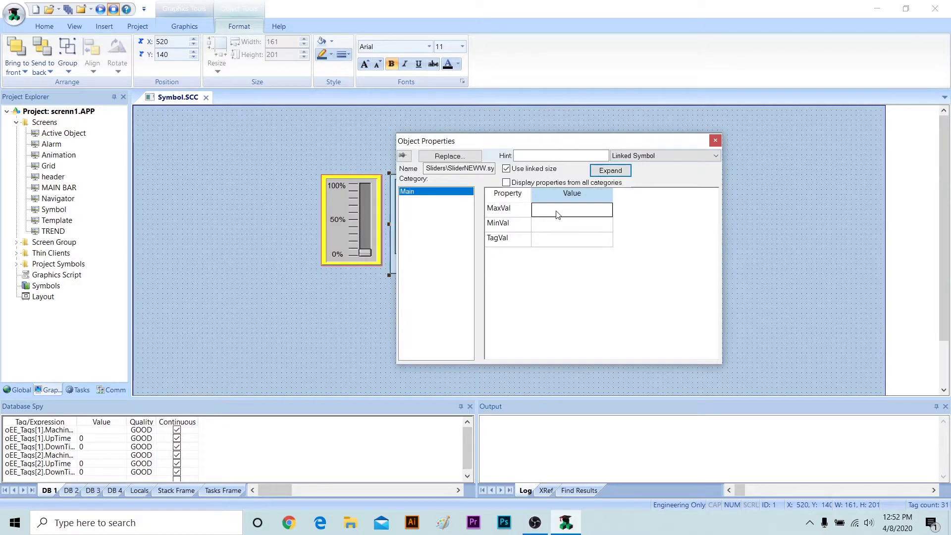
left_click(563, 215)
type("100")
left_click(570, 231)
type("0")
Assign an existing project tag to the linked symbol's TagVal property, and save and close the Symbol screen.
double_click(570, 240)
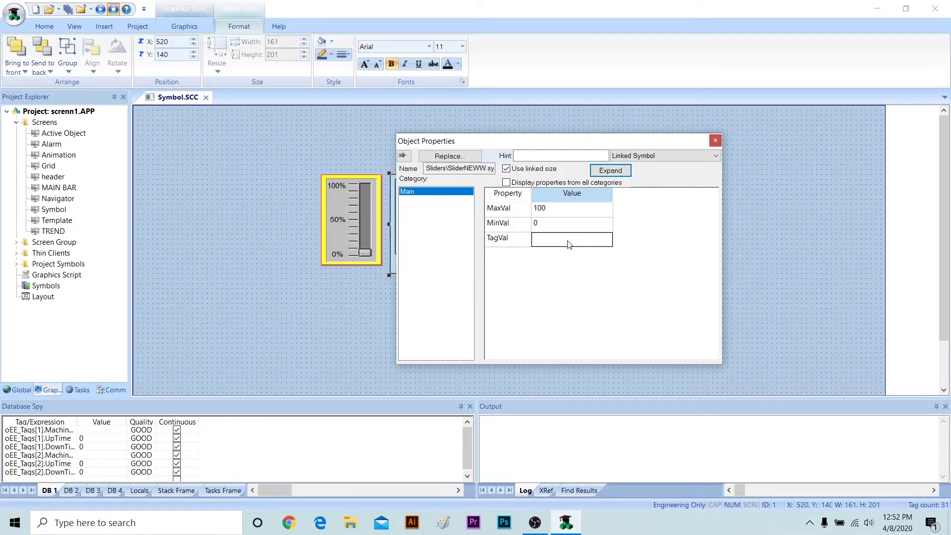
double_click(483, 250)
left_click(785, 259)
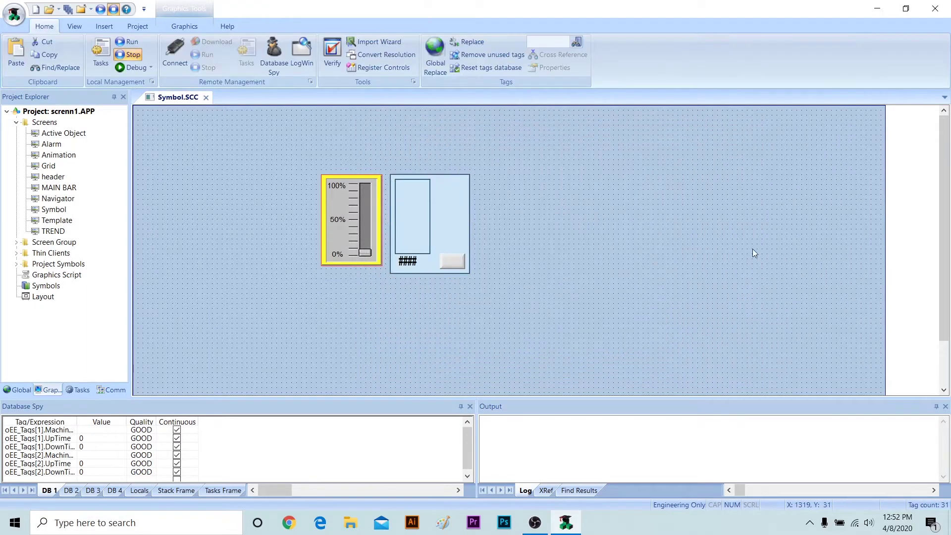
left_click(206, 99)
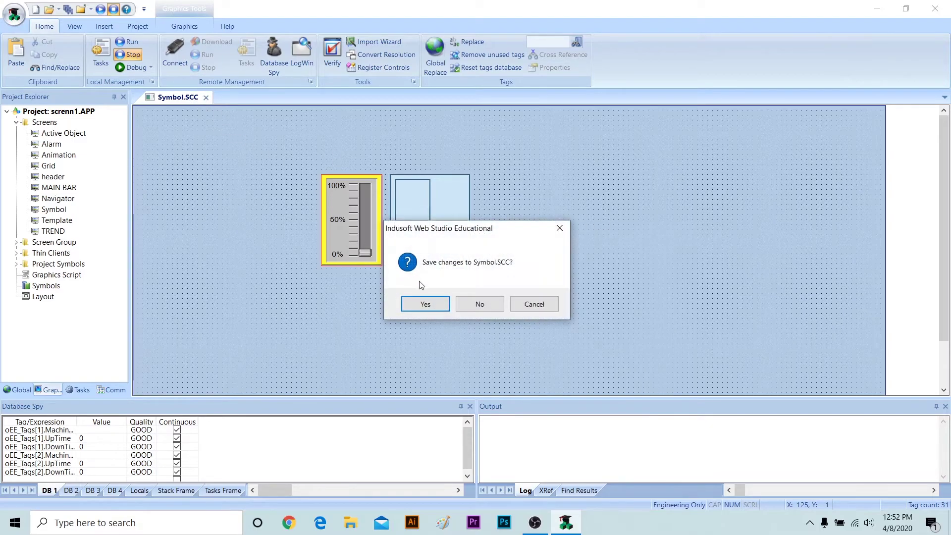
left_click(431, 304)
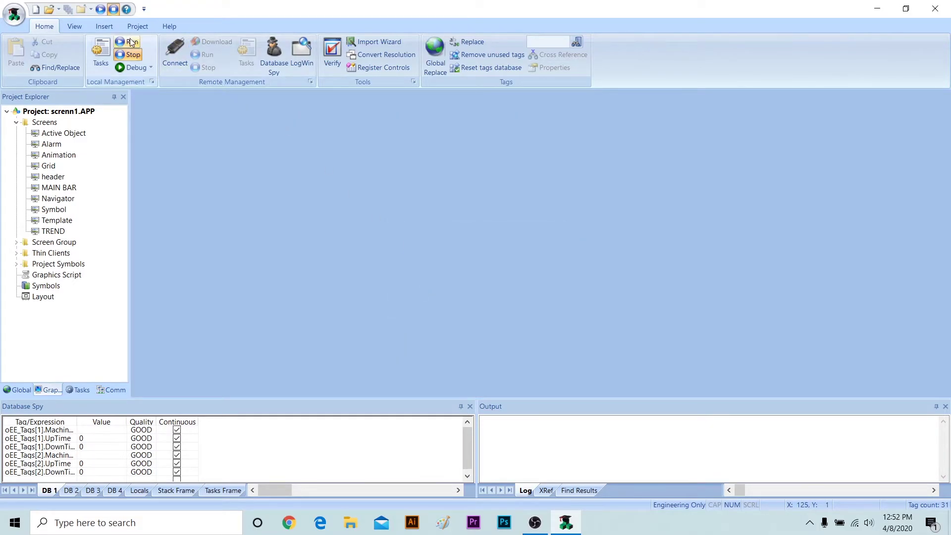